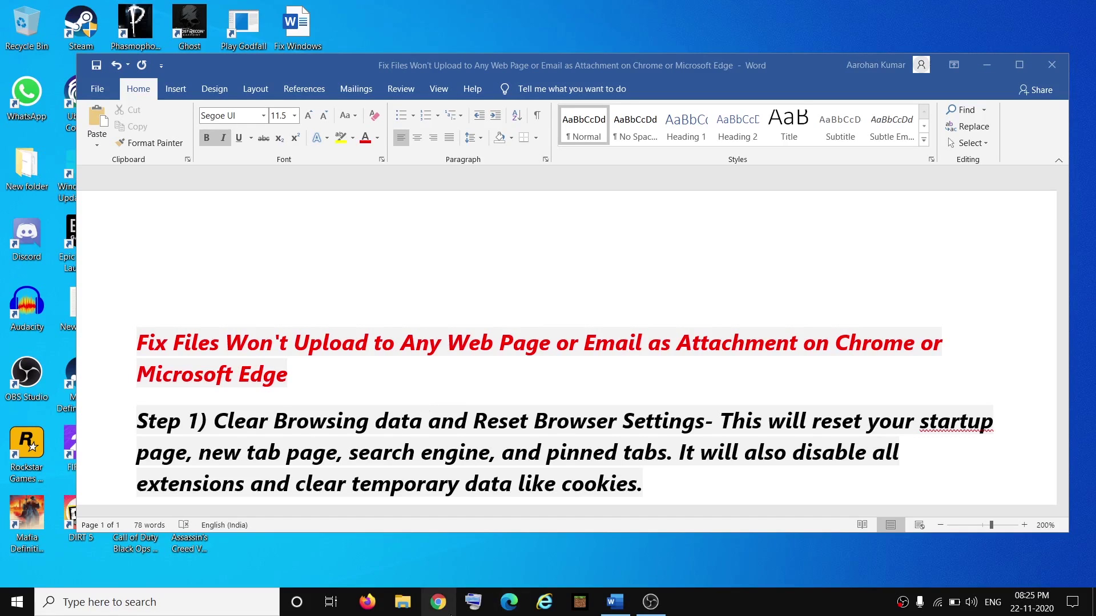
Clear Chrome's browsing history, cookies and cached images and files for All time
click(444, 608)
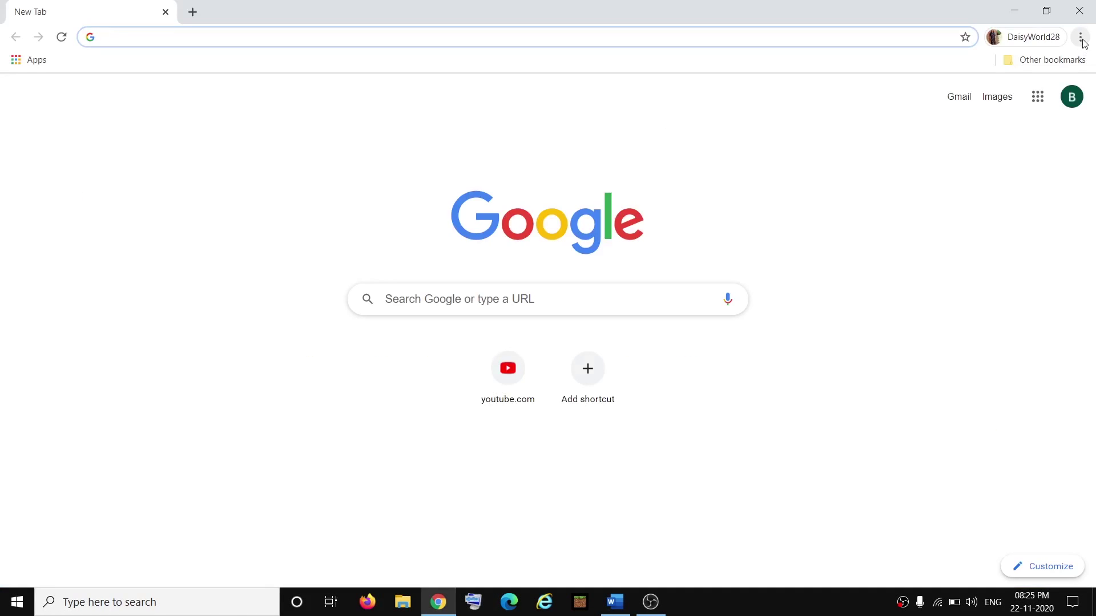
click(1081, 38)
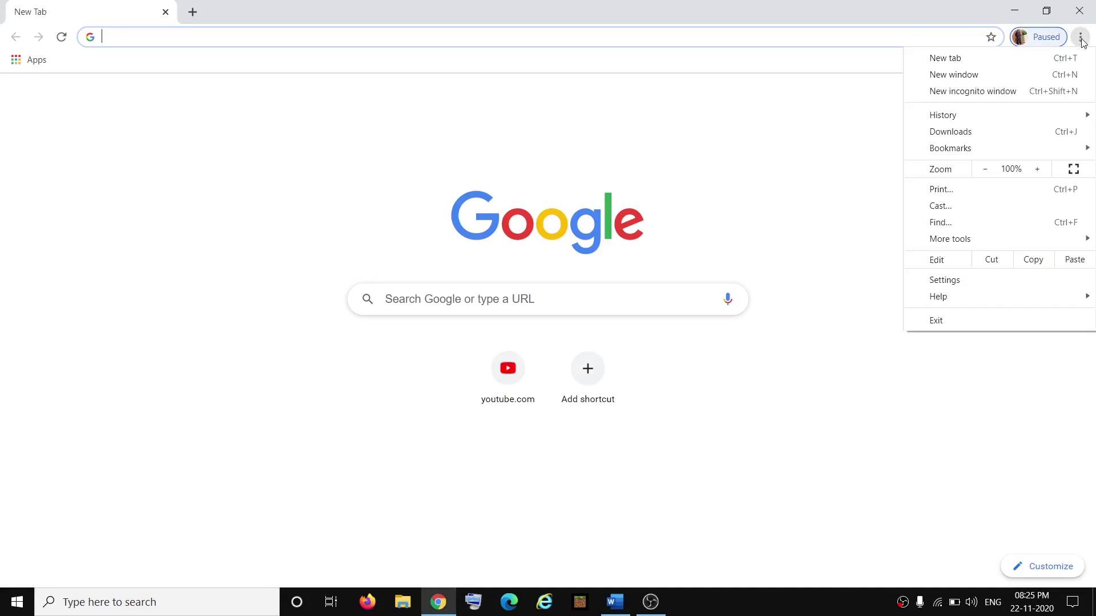
click(968, 280)
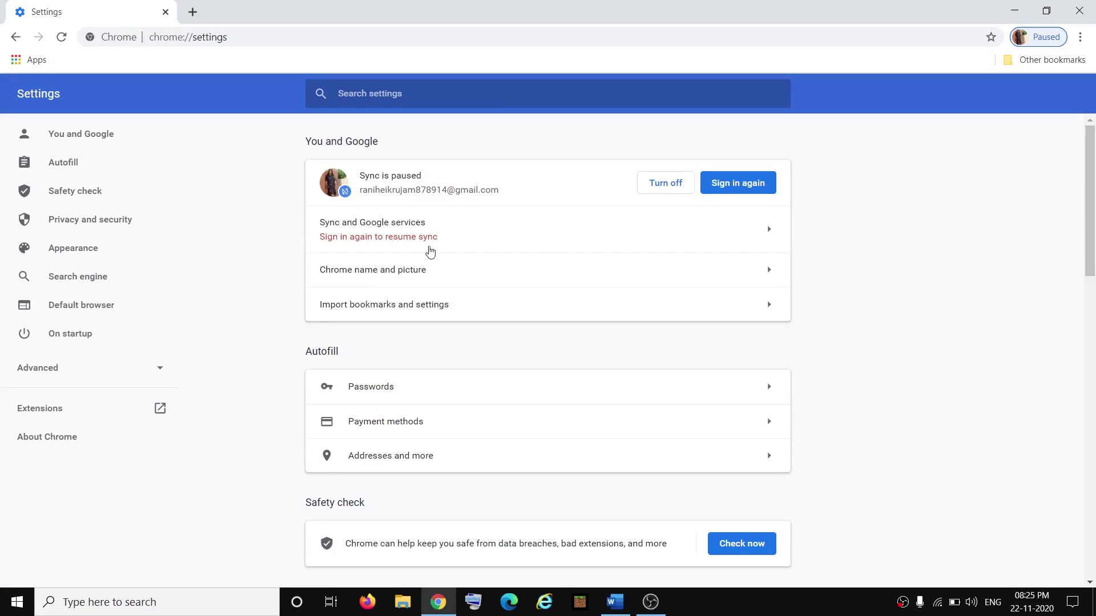
click(100, 228)
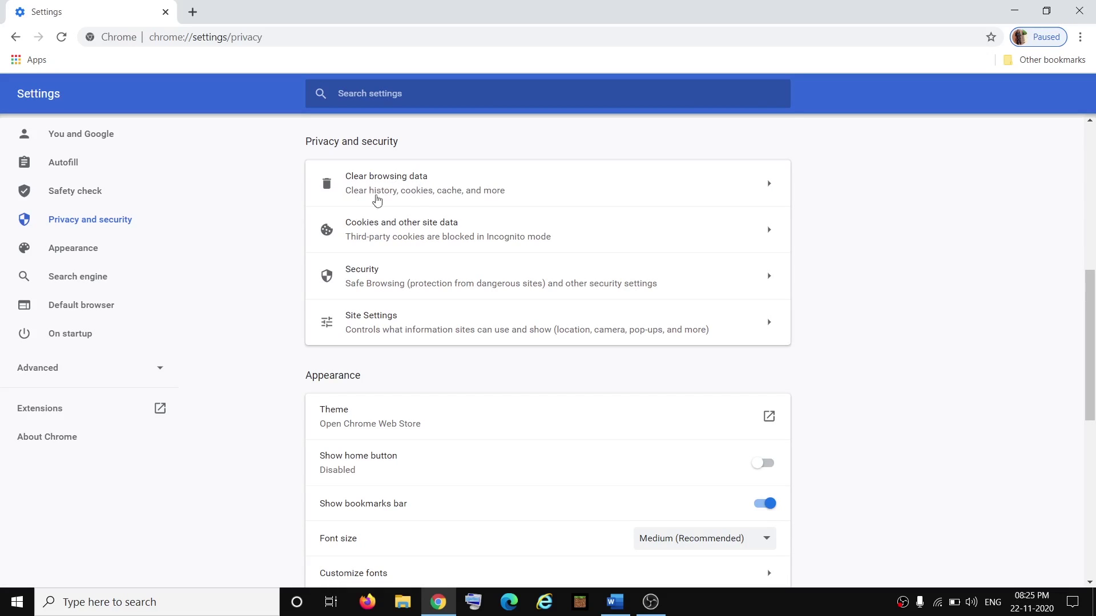
click(418, 189)
click(547, 197)
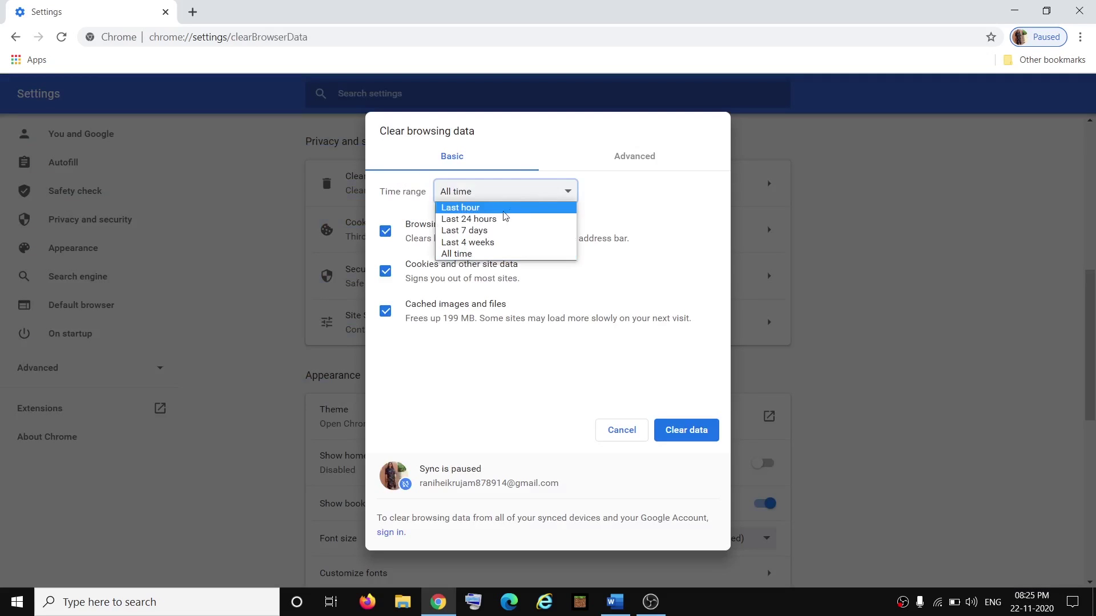
click(471, 255)
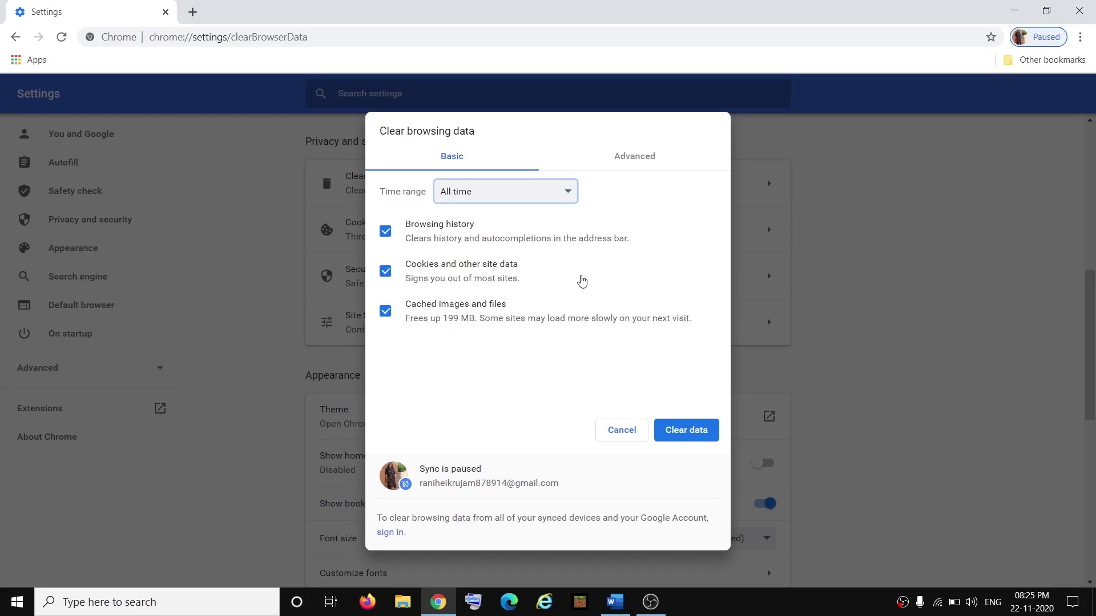
click(698, 437)
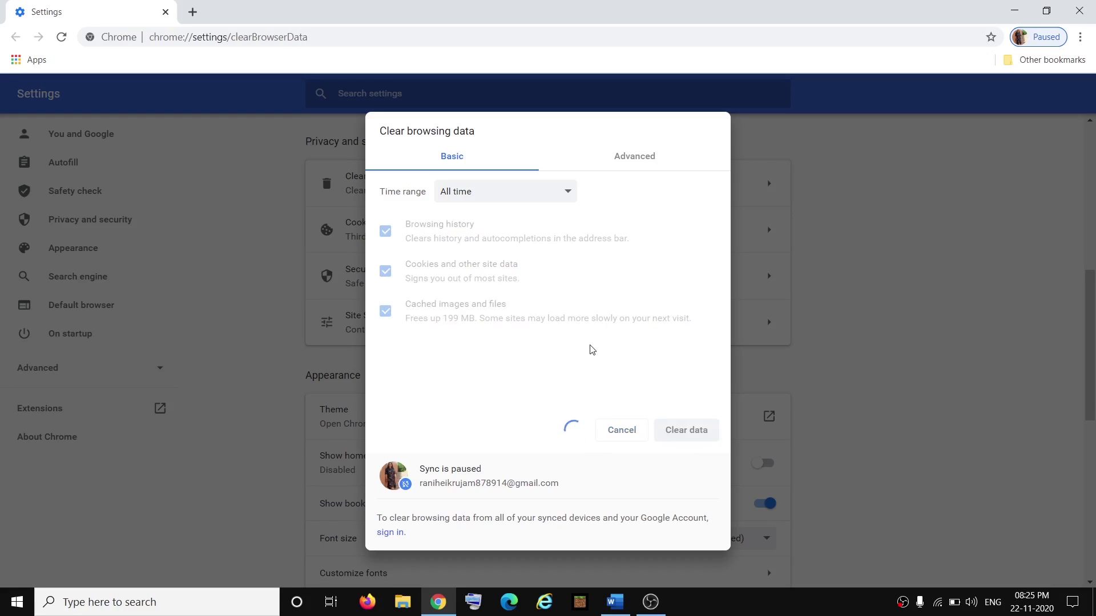
click(510, 602)
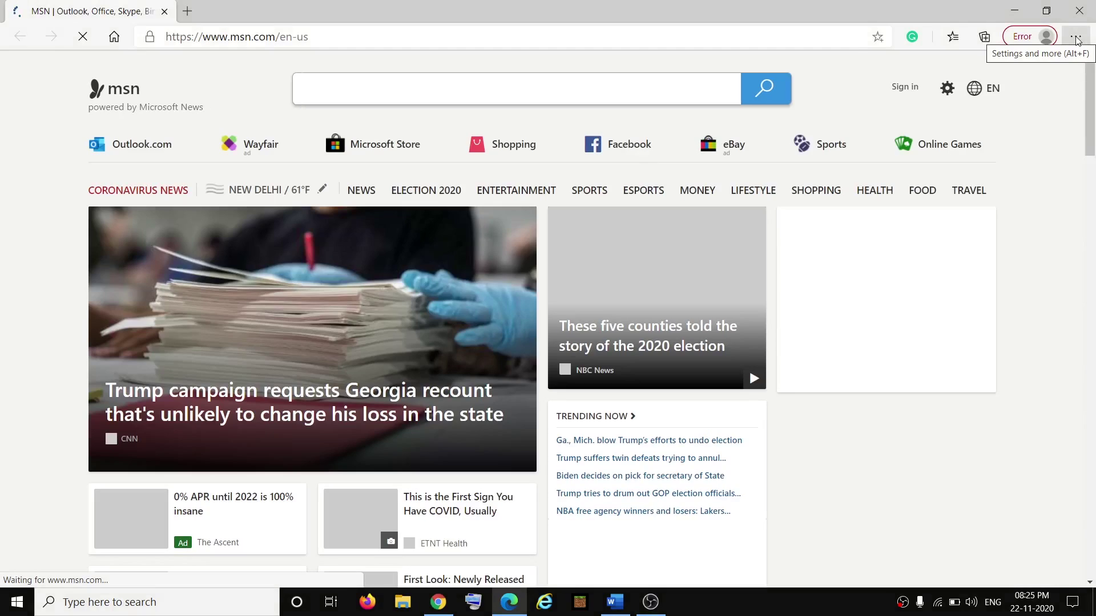
Clear Edge's browsing and download history, cookies and cached files for All time
click(1076, 38)
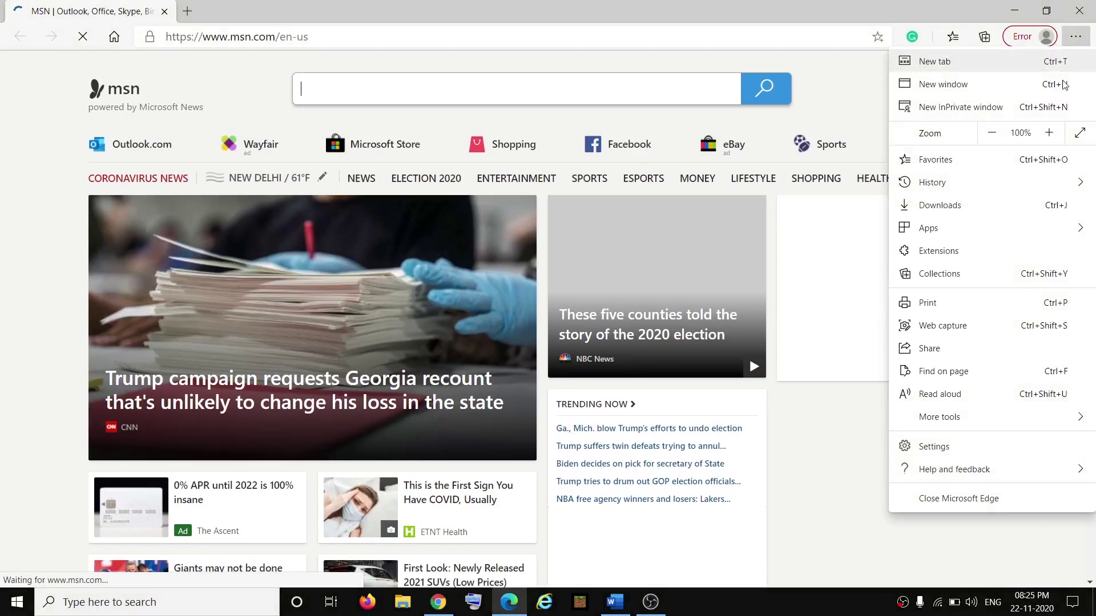
click(942, 447)
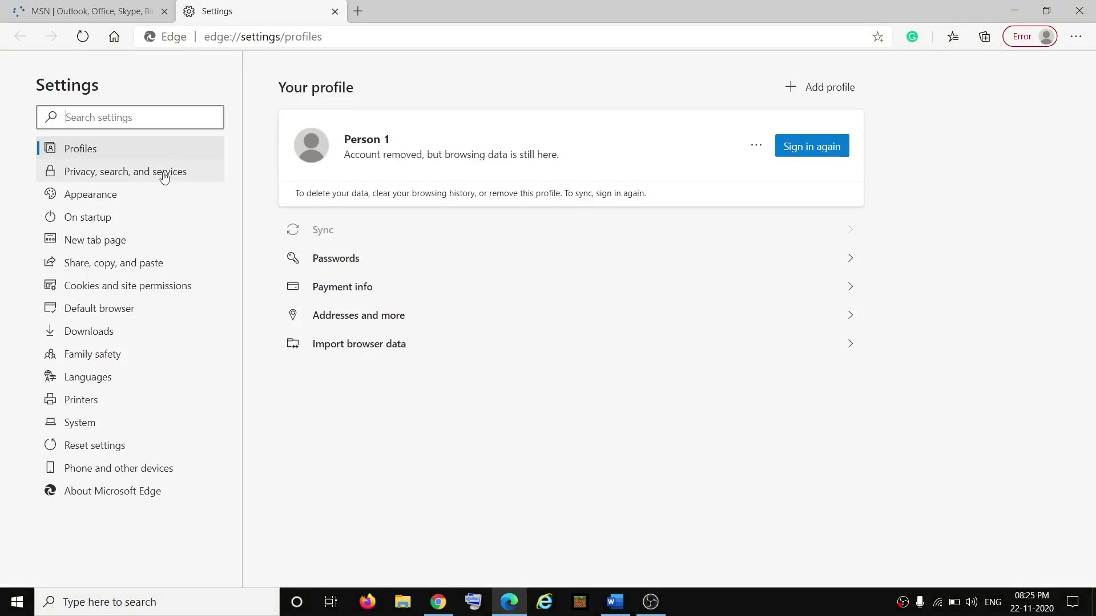
click(164, 177)
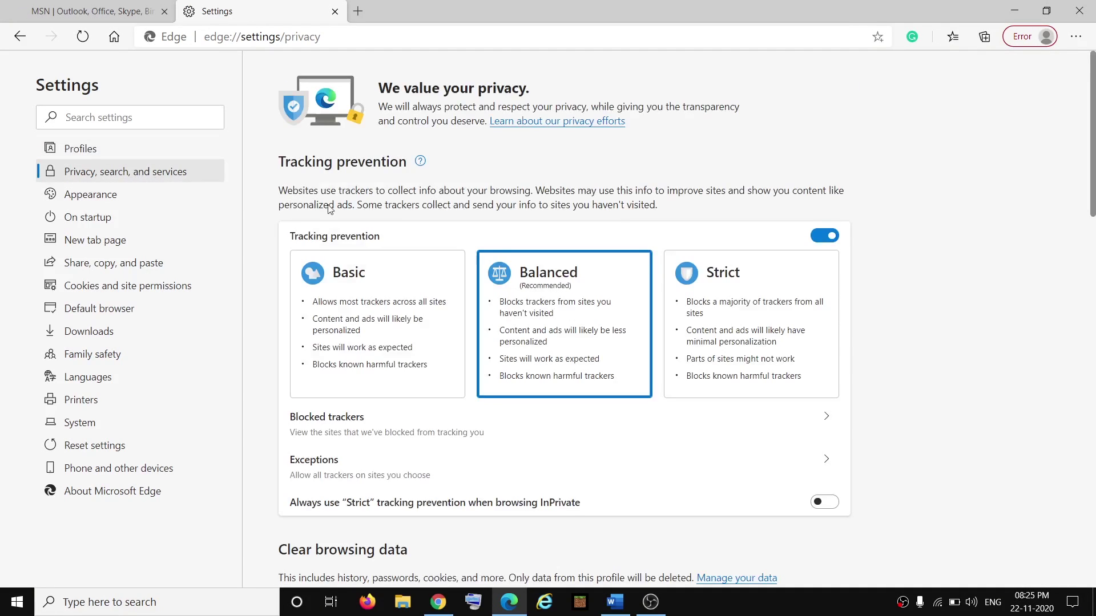
scroll(573, 342, down, 5)
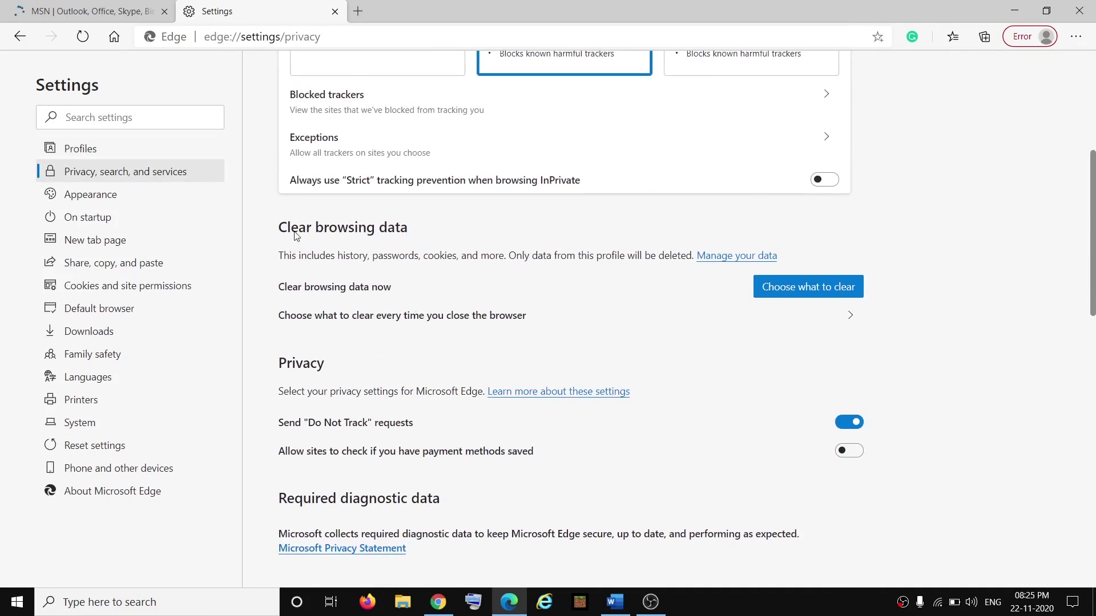
click(797, 293)
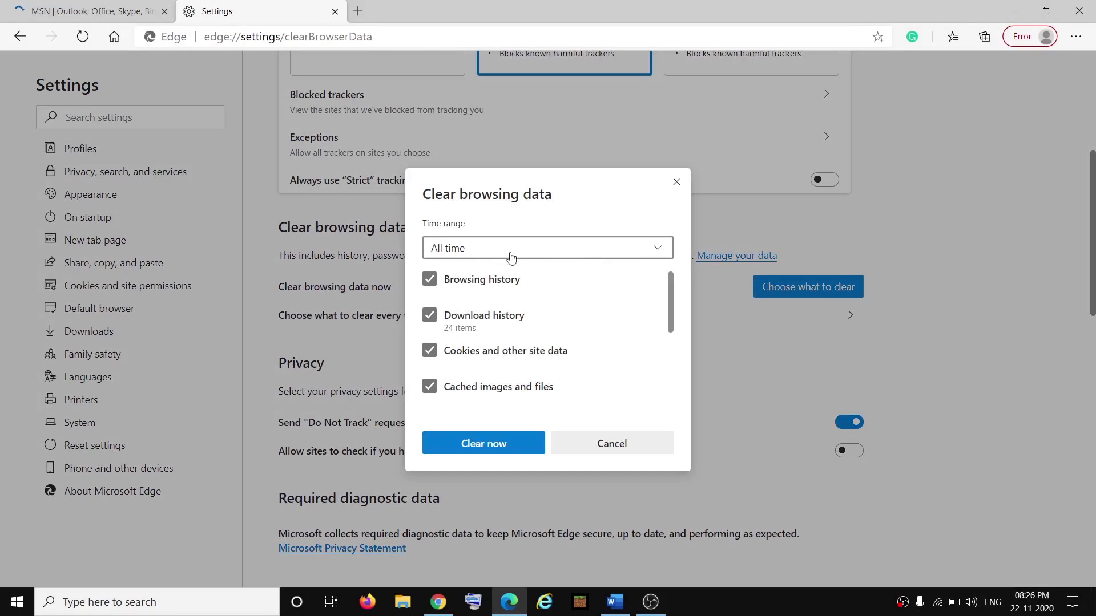
click(474, 247)
click(448, 368)
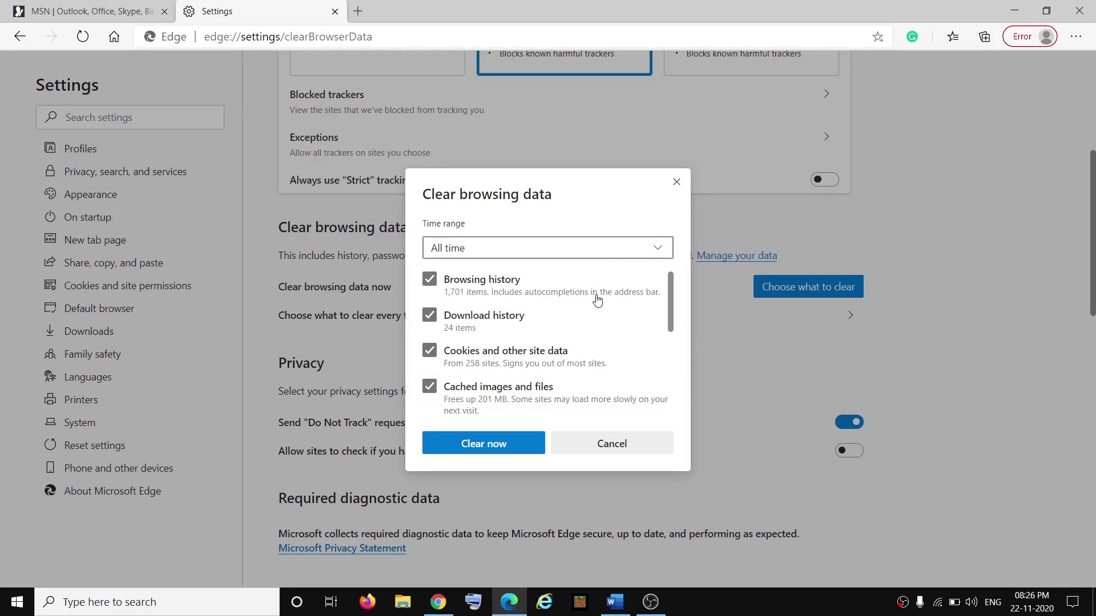
click(504, 444)
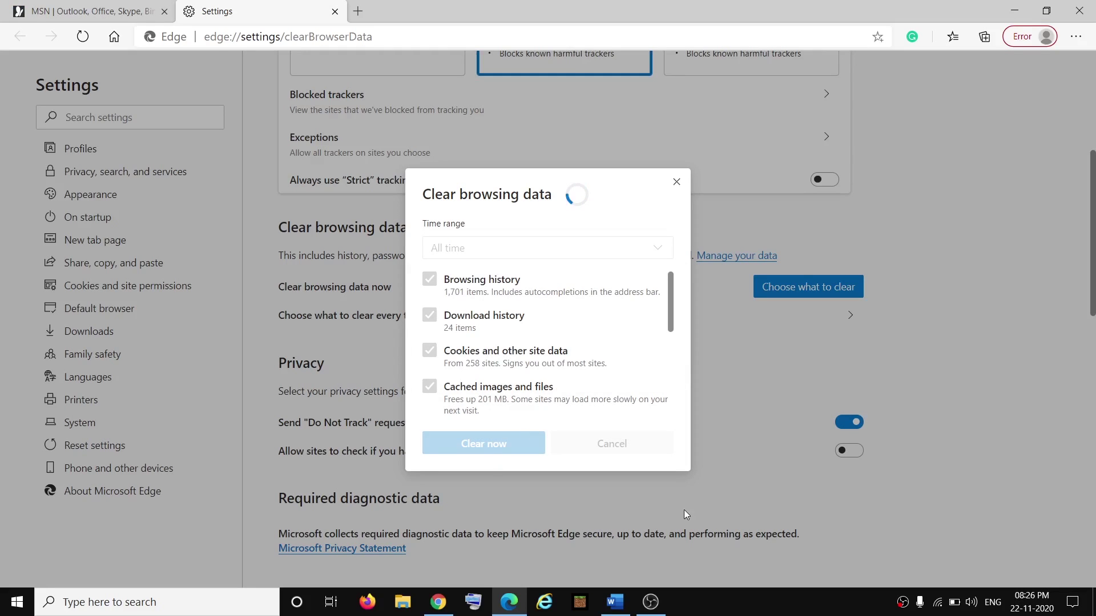
Highlight the 'Reset Browser Settings' step in the Word instructions, then return to Chrome
click(615, 603)
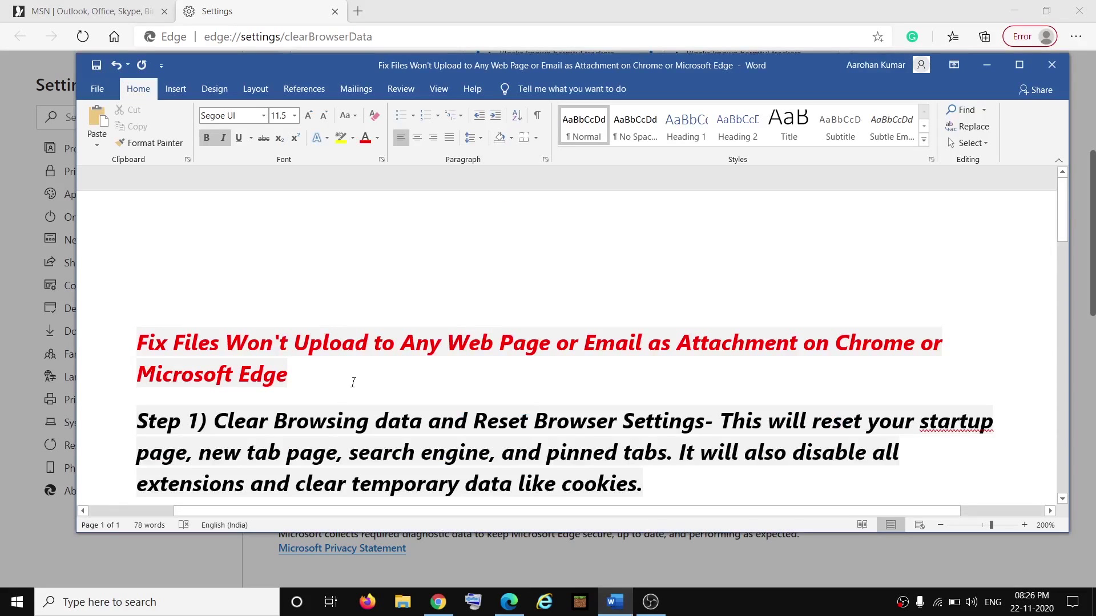
drag(473, 422, 670, 428)
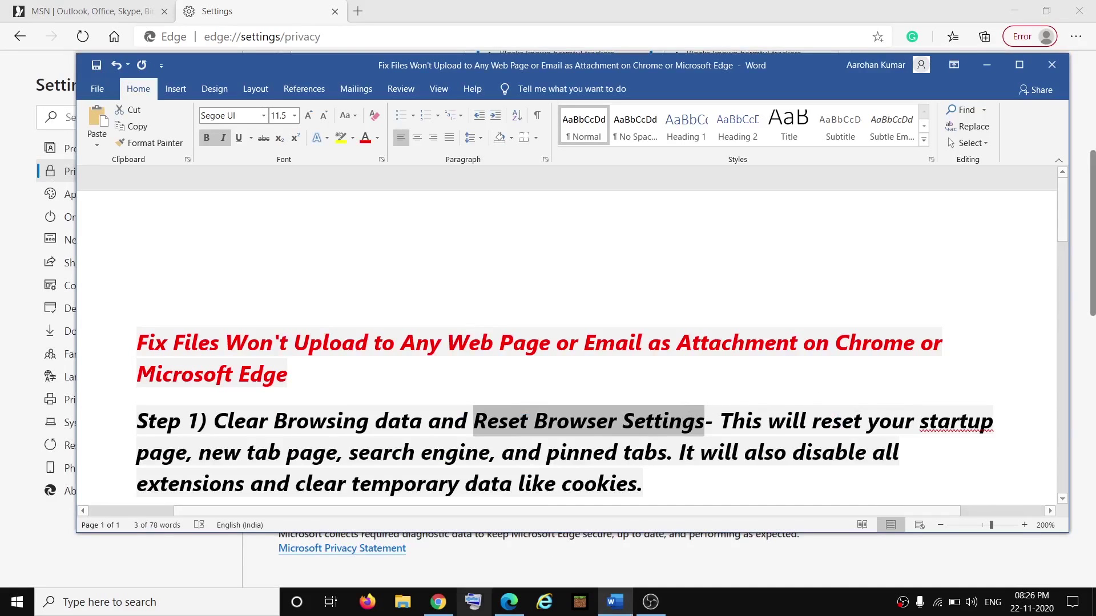
click(438, 602)
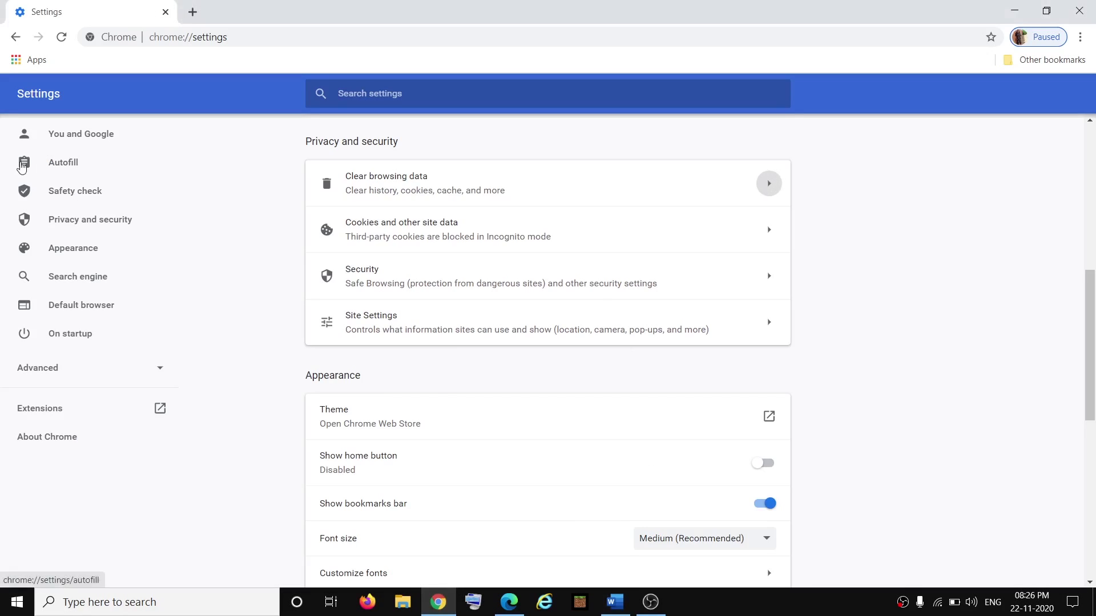
Show Chrome's Advanced > System Reset and clean up options, briefly viewing Clean up computer
click(192, 12)
click(1079, 36)
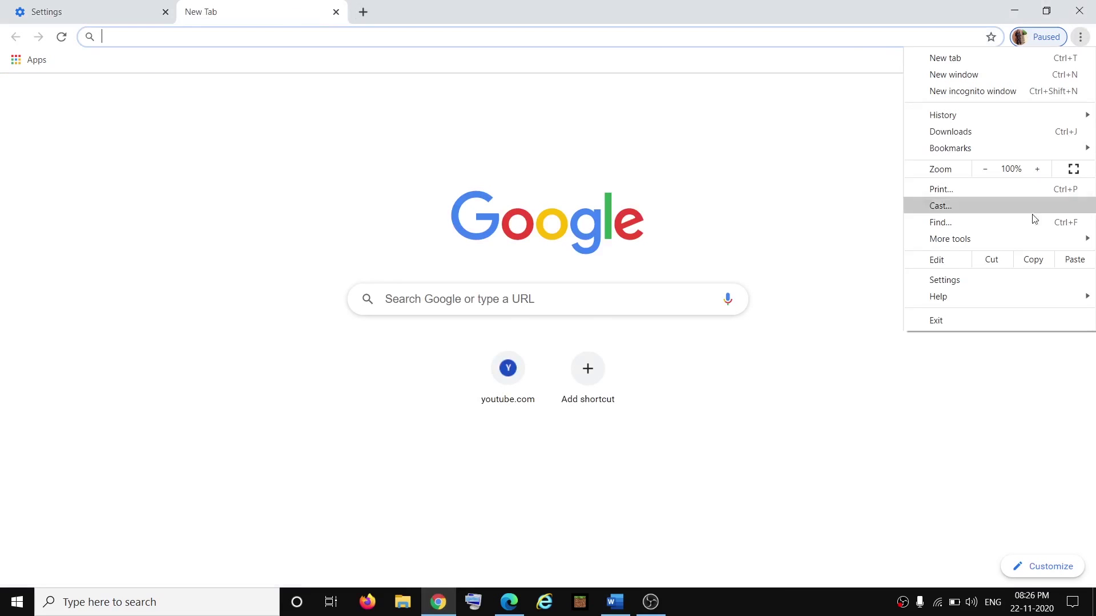
click(959, 279)
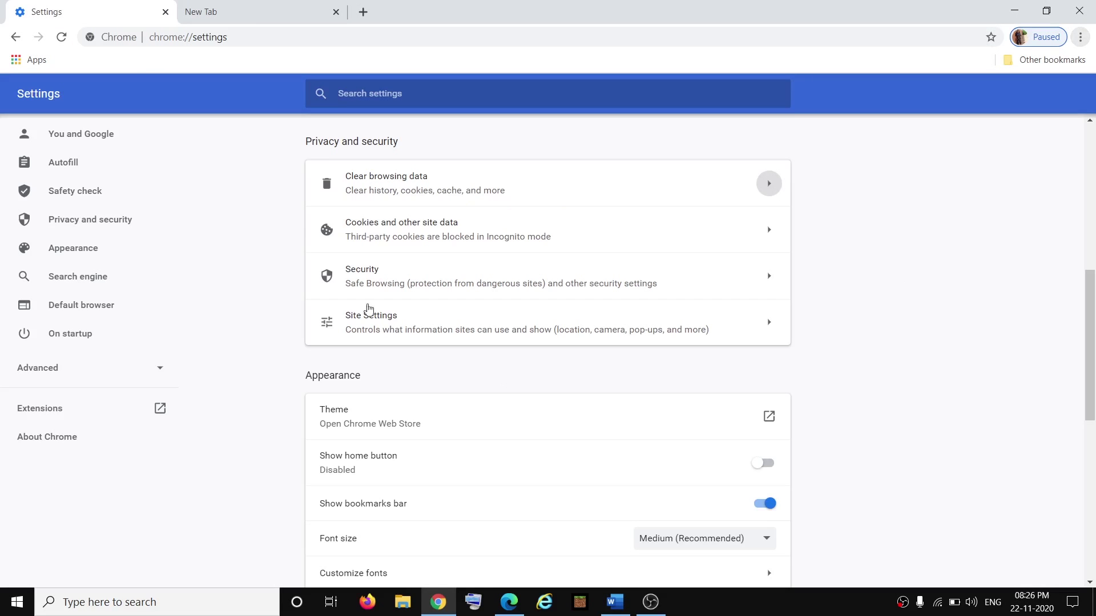
click(44, 382)
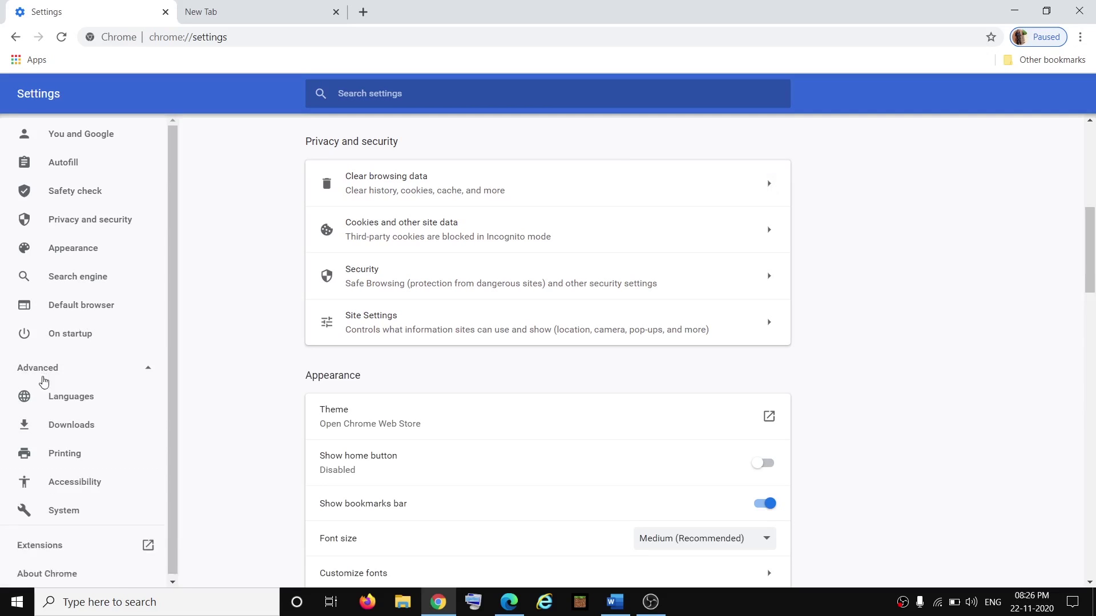
scroll(100, 422, down, 1)
click(63, 477)
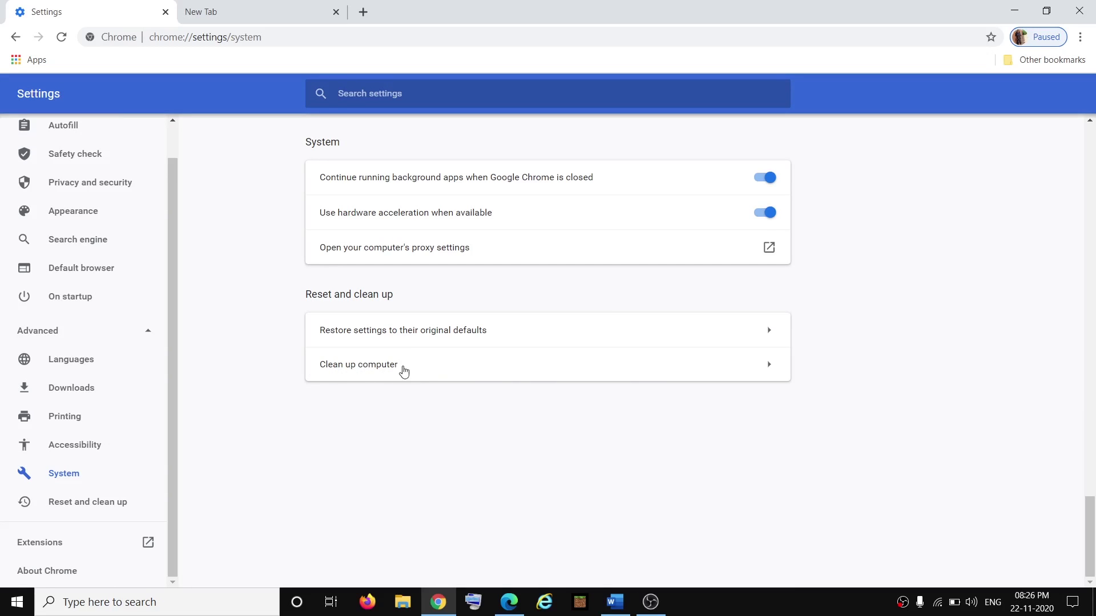
click(374, 368)
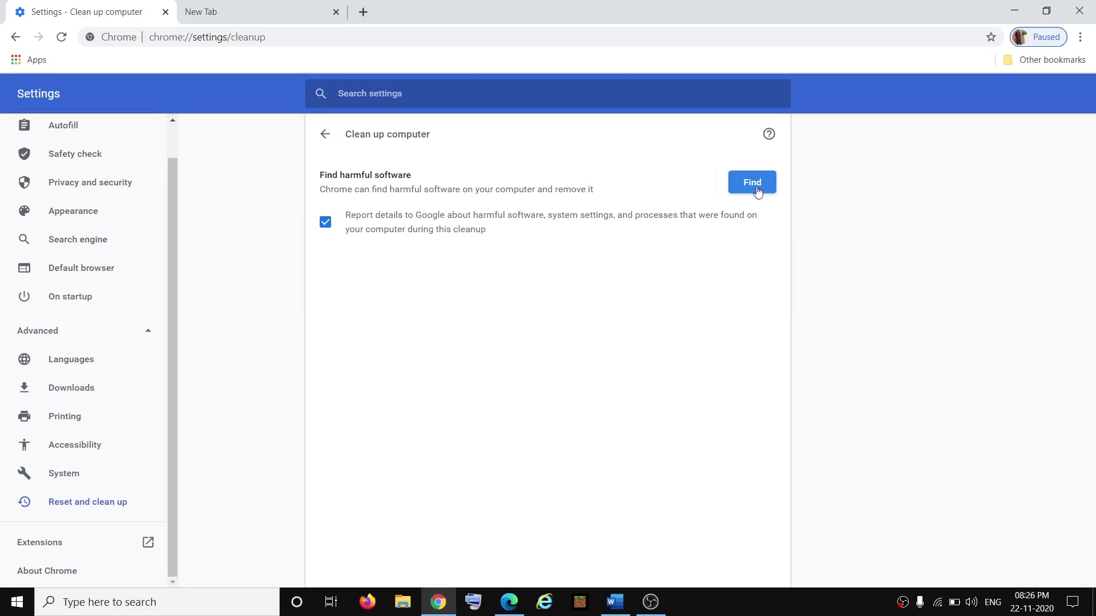
click(326, 137)
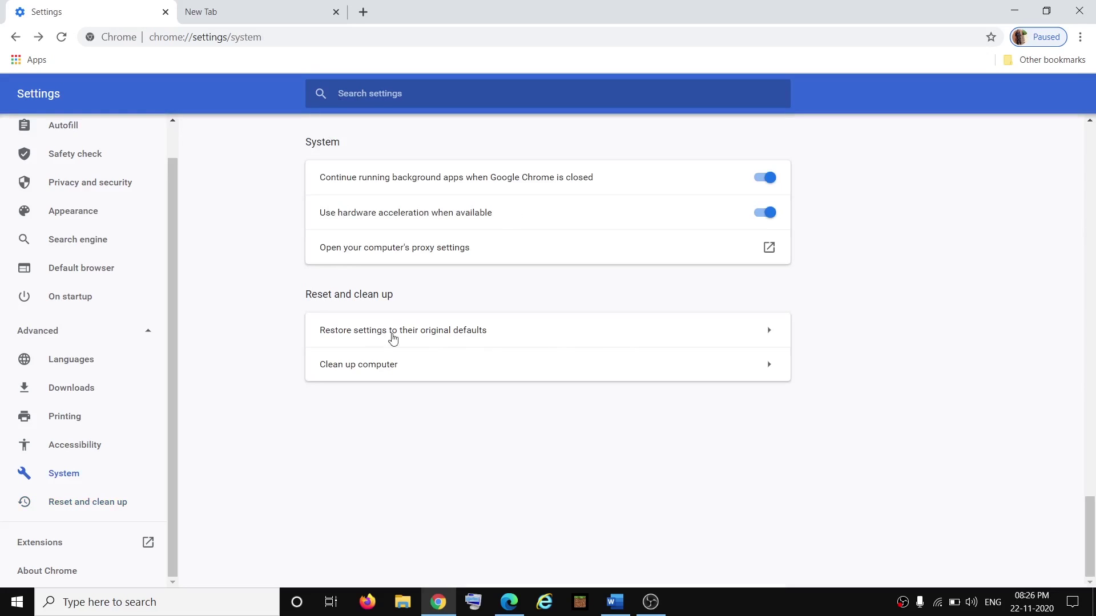
Restore Chrome's settings to their original defaults and confirm the reset
click(435, 334)
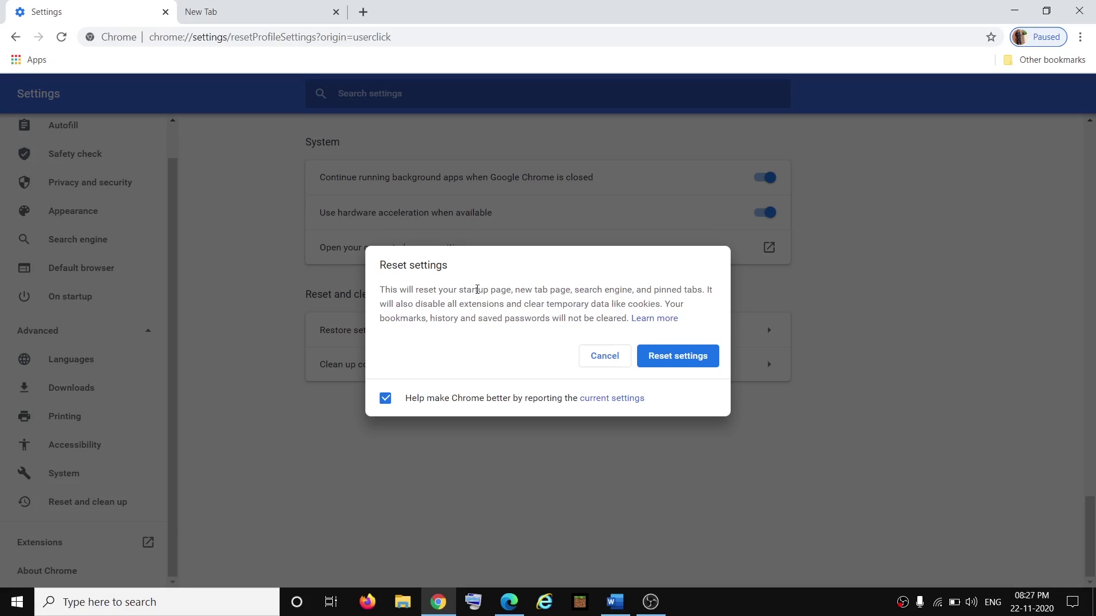
click(681, 364)
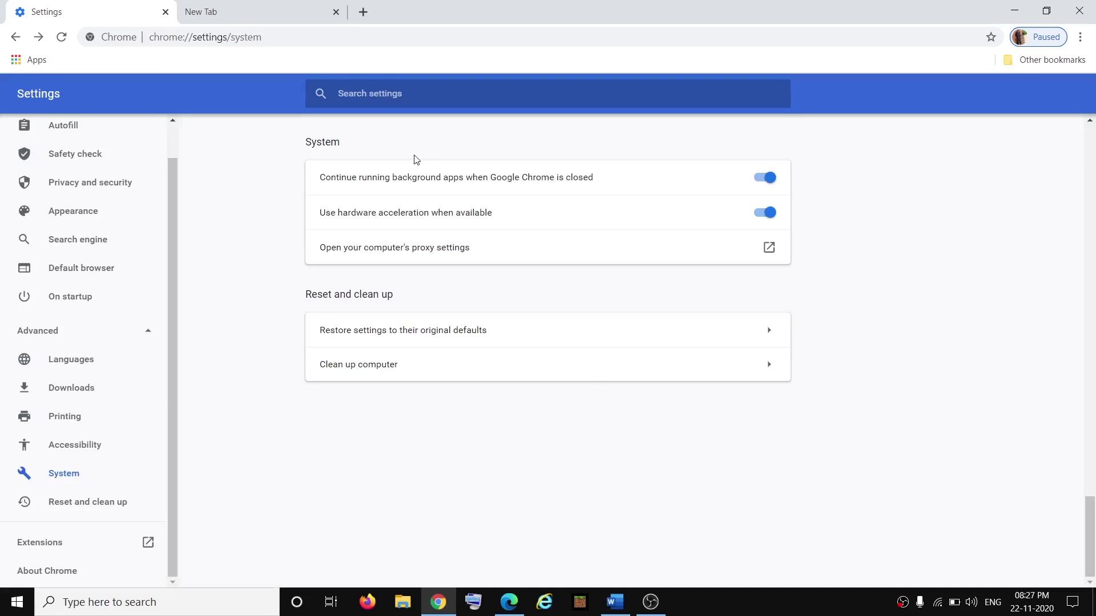
Reset Edge's settings to their default values, then return to the Word document
click(509, 602)
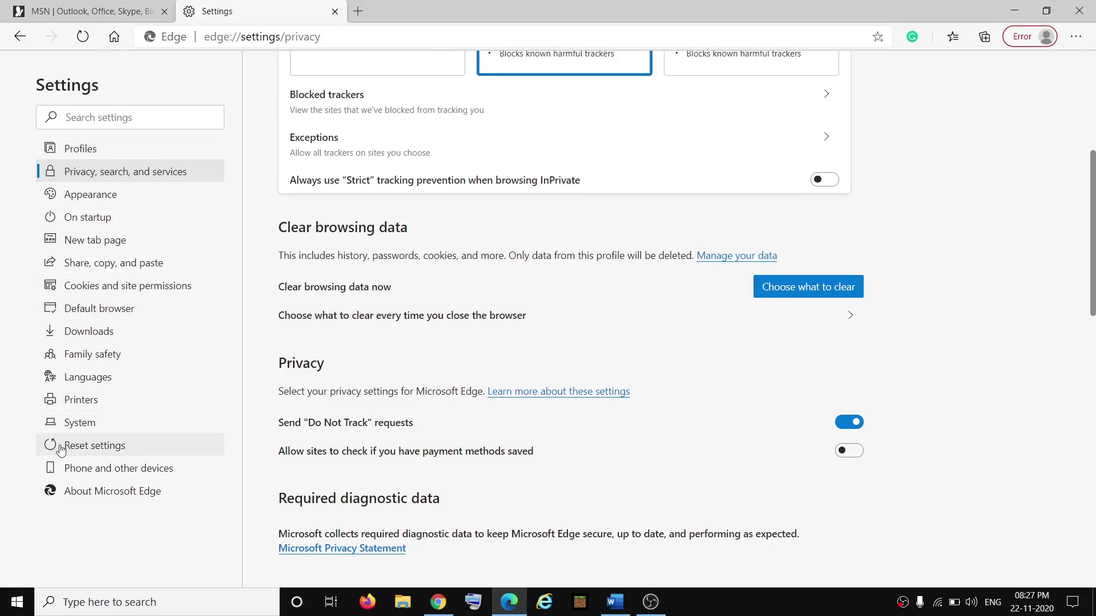
click(97, 452)
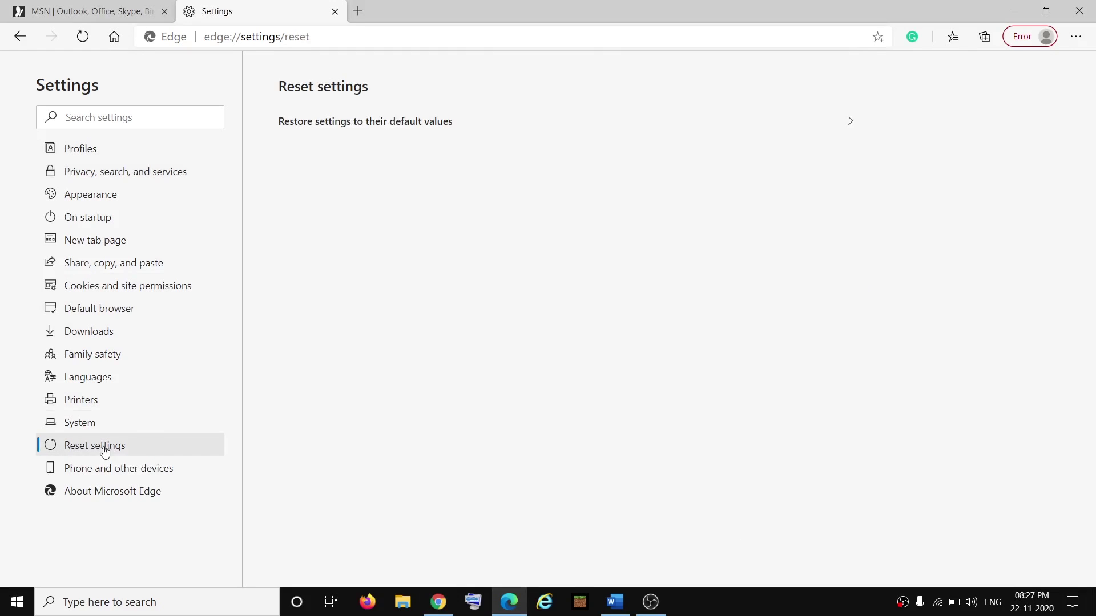
click(433, 126)
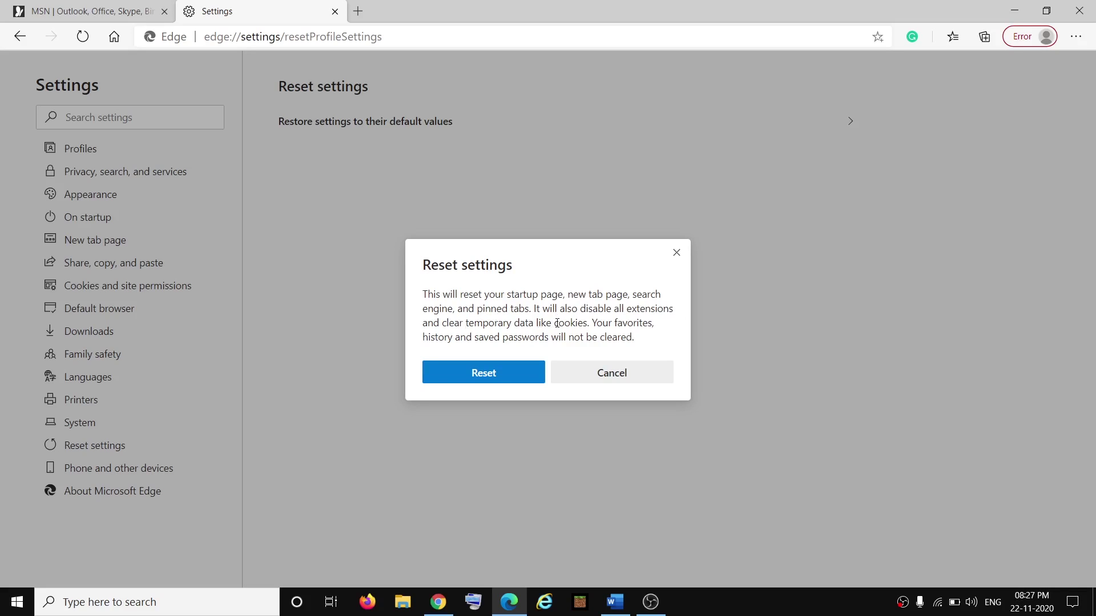
click(483, 375)
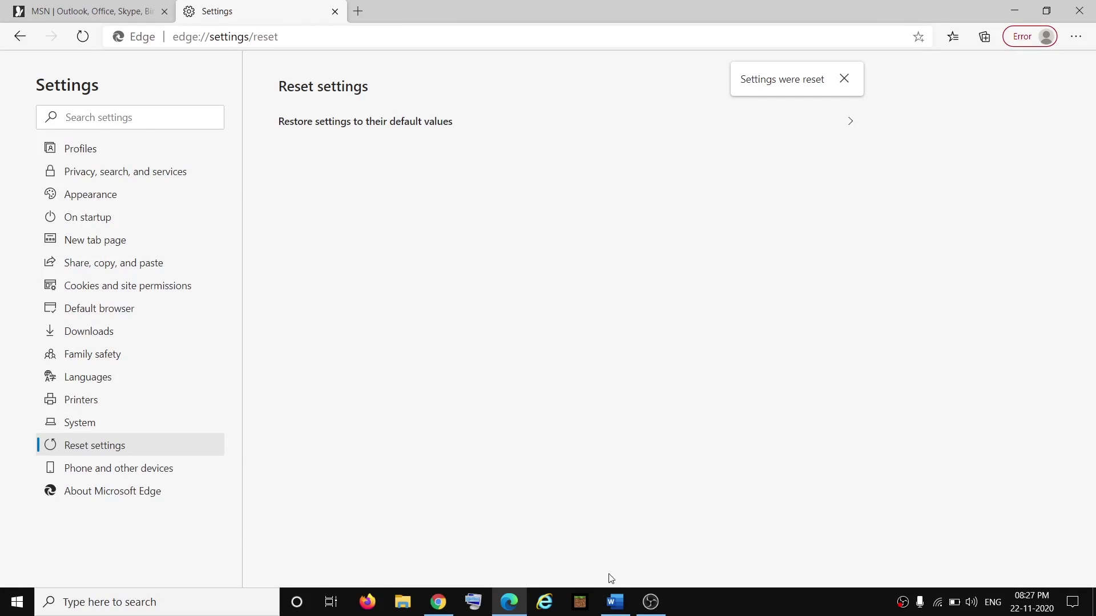
click(614, 602)
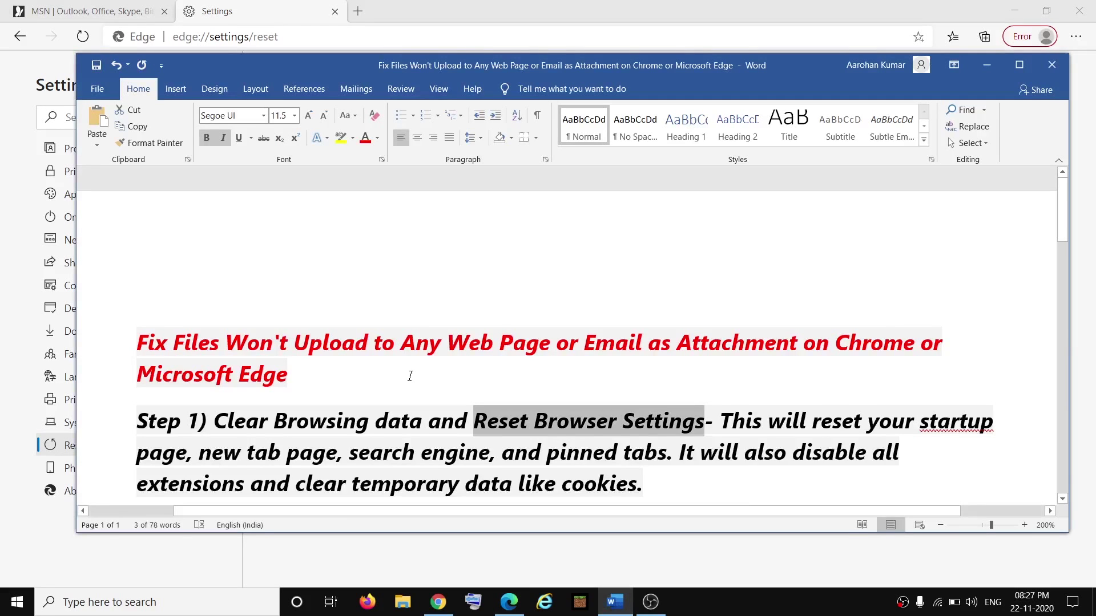
Highlight 'Perform Diskcleanup' in Step 2 and search Windows for 'disk'
scroll(410, 376, down, 5)
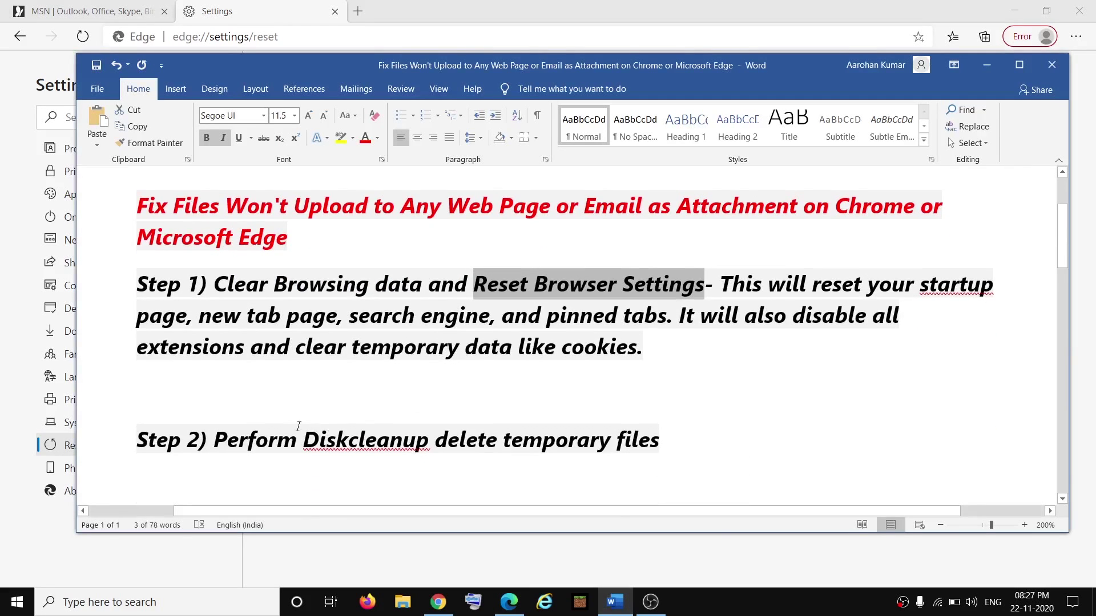
drag(228, 437, 432, 440)
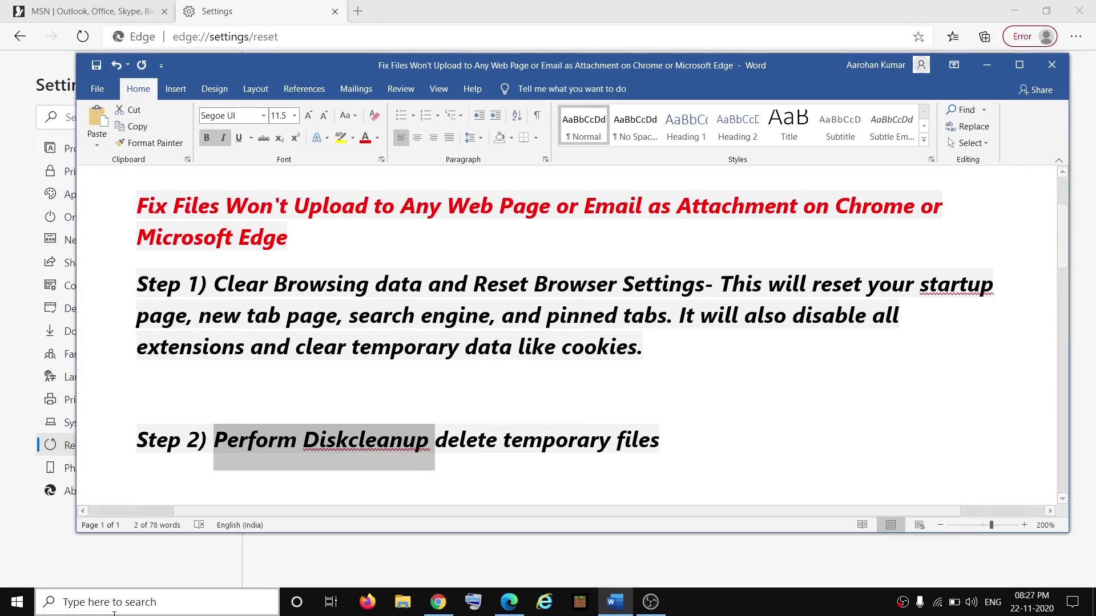
click(137, 599)
text(disk)
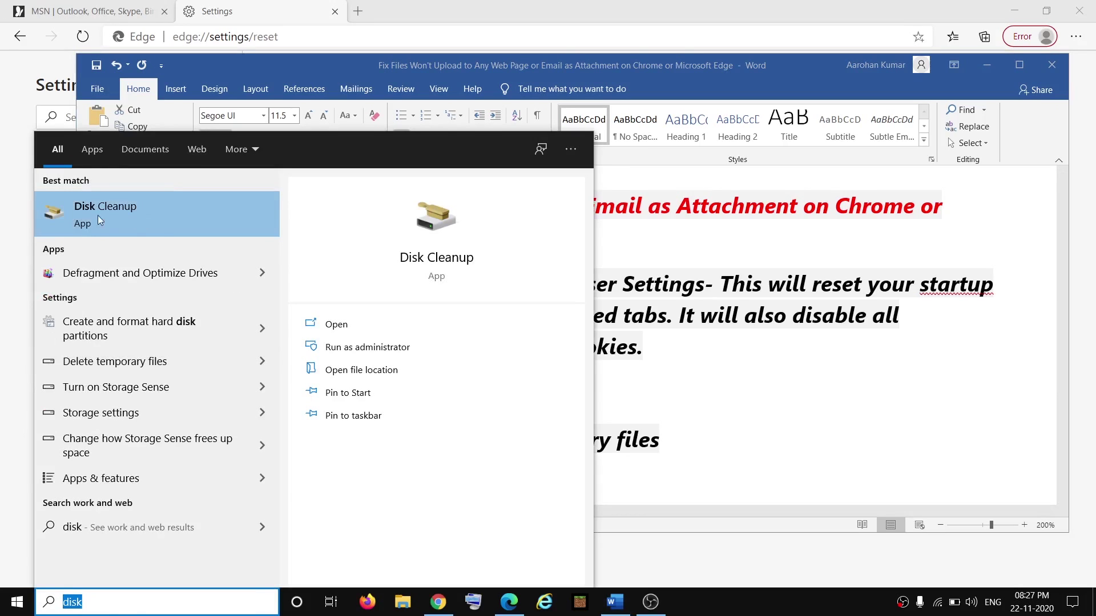
Launch Disk Cleanup and scan drive (C:)
click(121, 212)
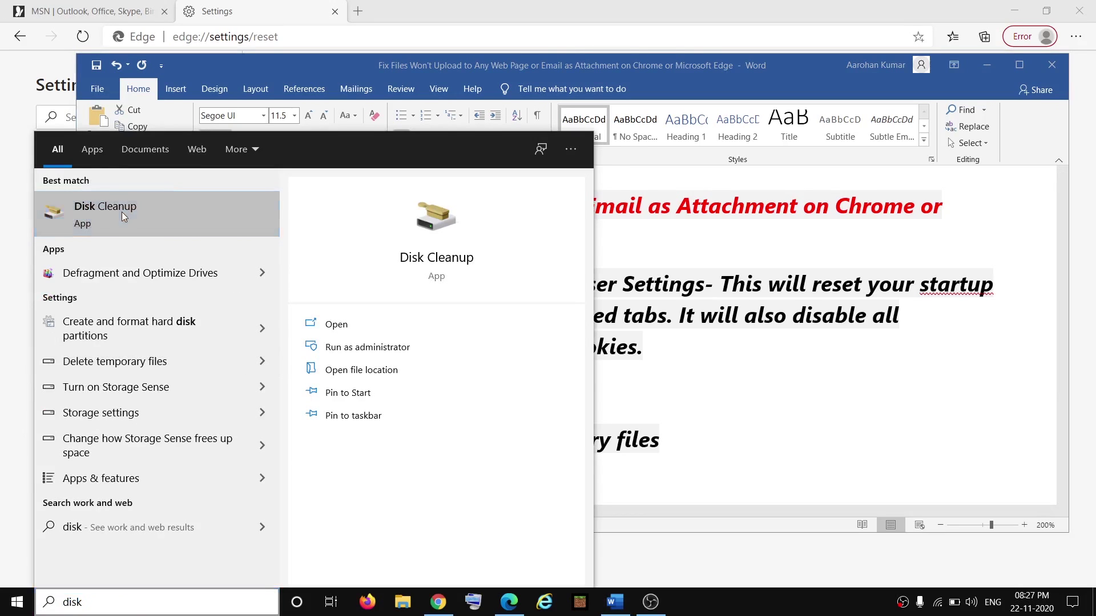
click(511, 325)
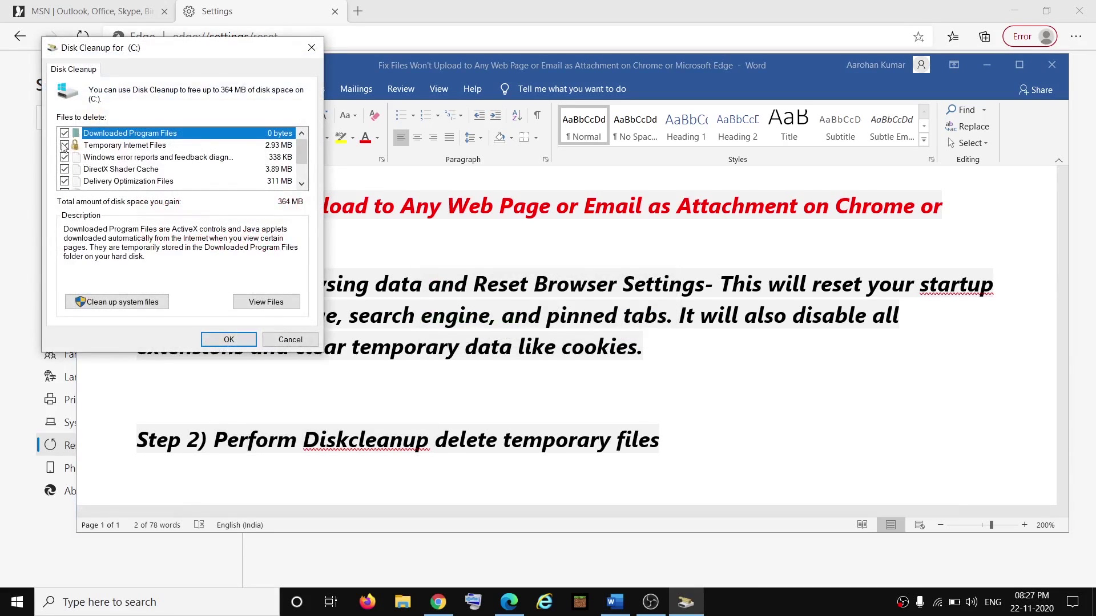
scroll(67, 182, down, 1)
scroll(67, 176, up, 1)
Rescan (C:) including system files and permanently delete the checked files
click(125, 305)
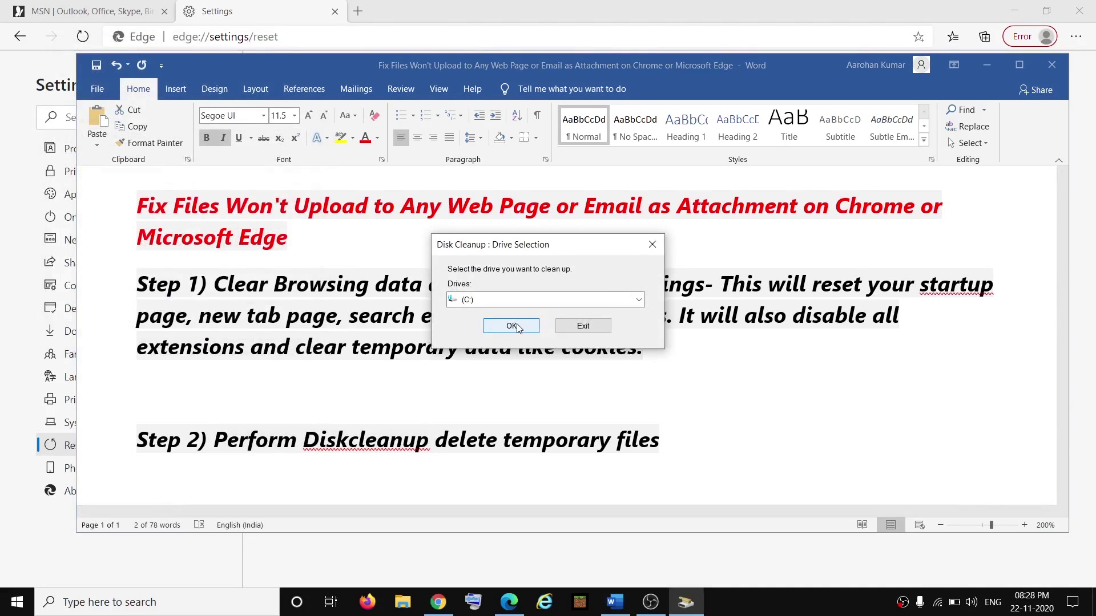
click(512, 326)
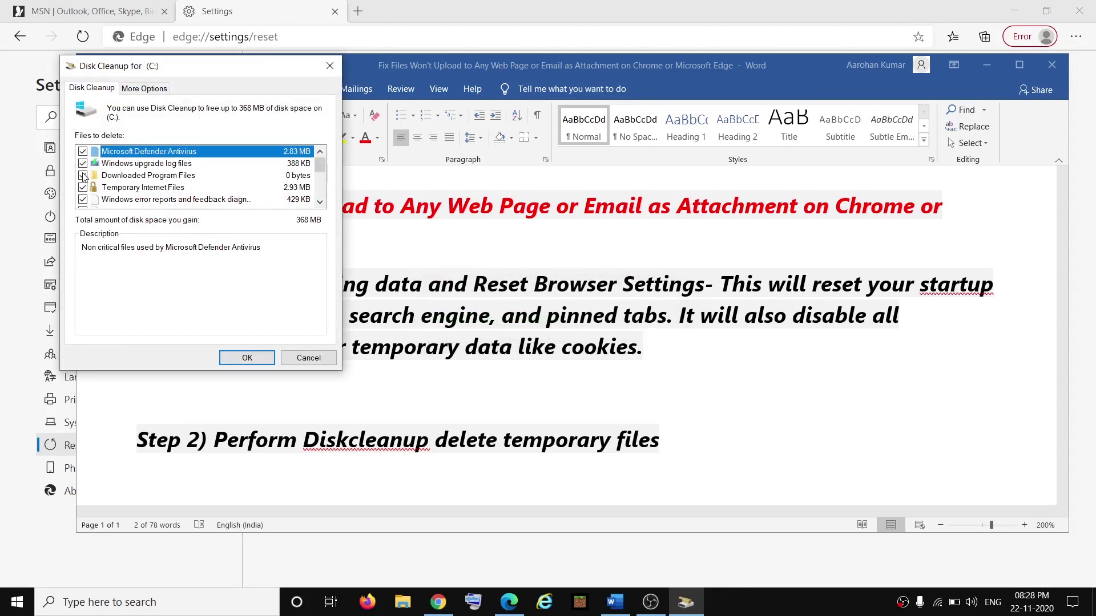
scroll(84, 191, down, 3)
scroll(84, 191, up, 3)
click(252, 358)
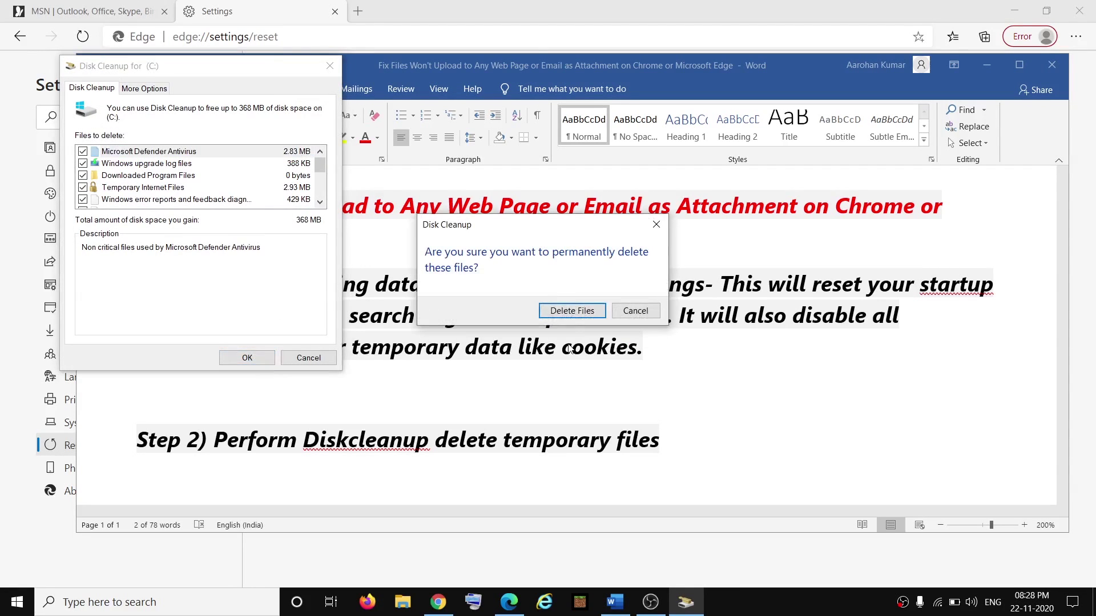
click(588, 313)
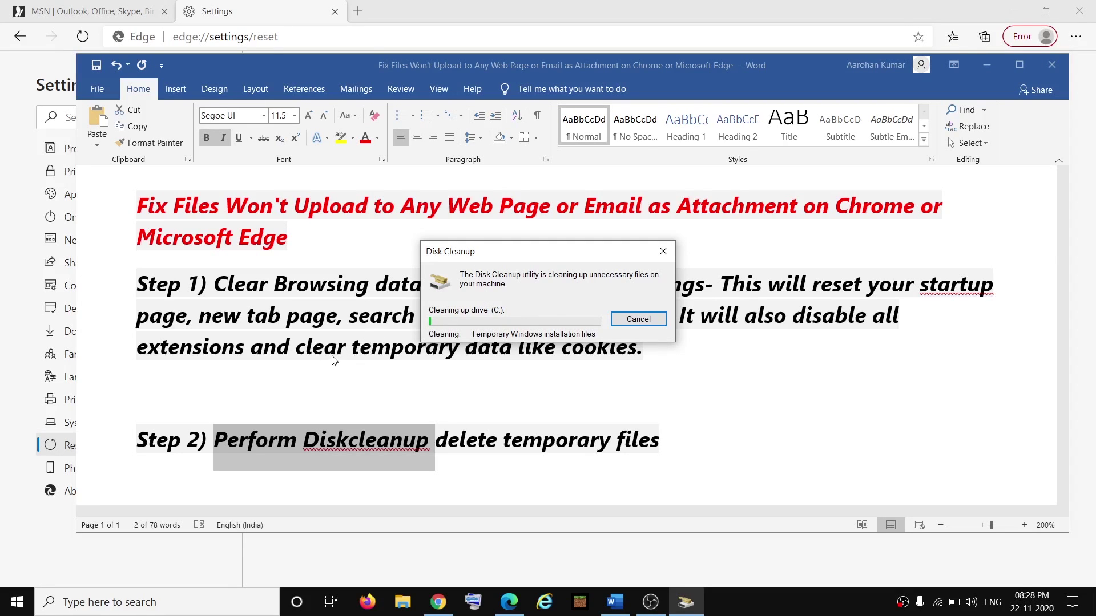
scroll(335, 358, down, 1)
Select 'sfc /scannow' in Step 3 and open Windows PowerShell (Admin)
scroll(334, 354, down, 1)
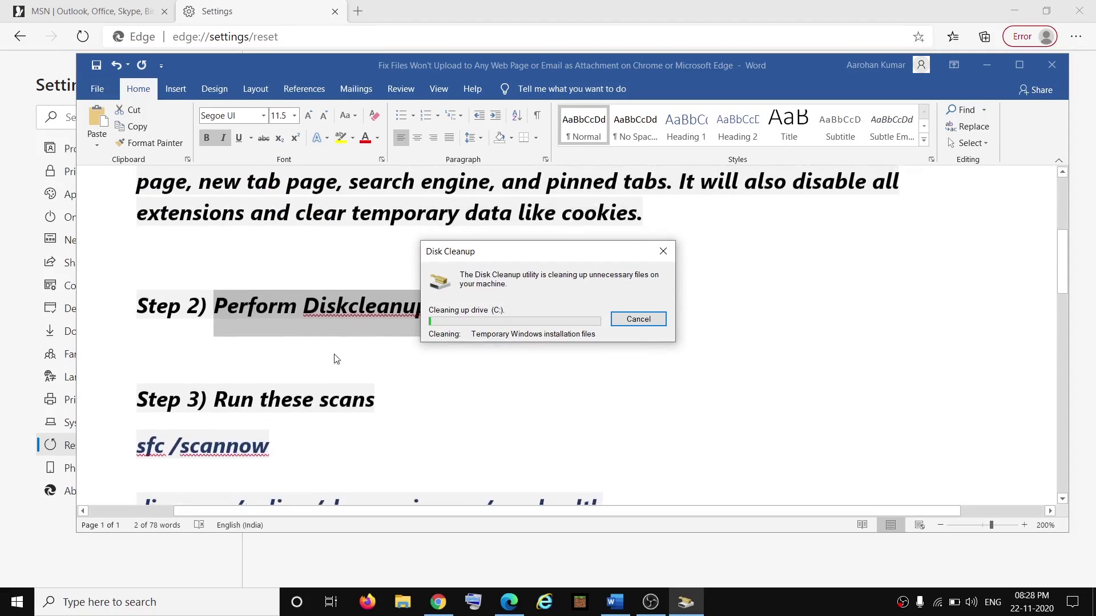
drag(217, 397, 375, 397)
scroll(225, 401, down, 1)
scroll(224, 402, down, 2)
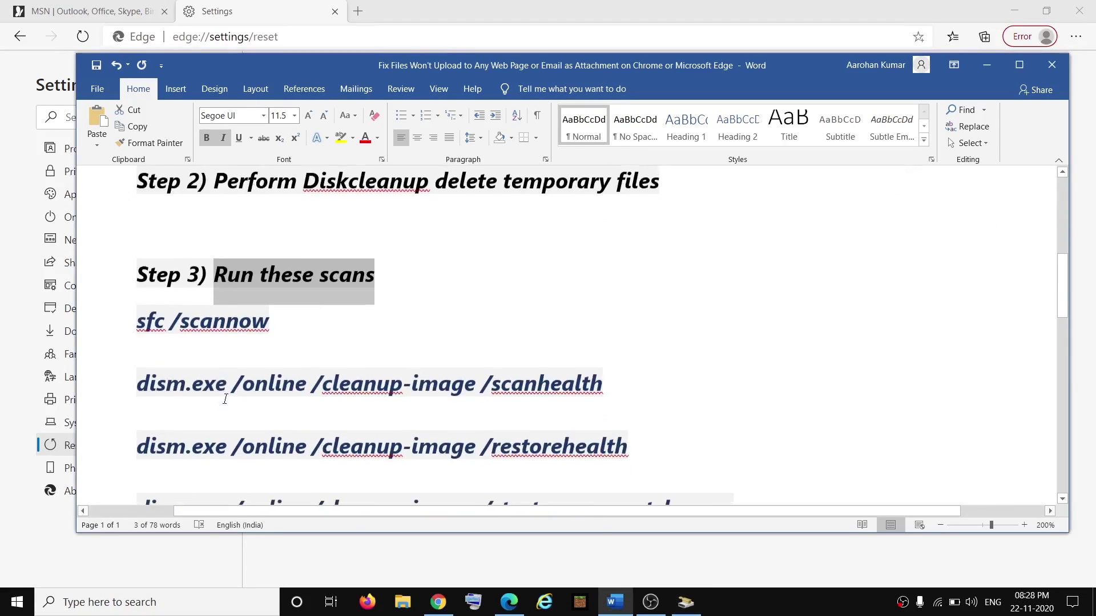
scroll(237, 397, up, 2)
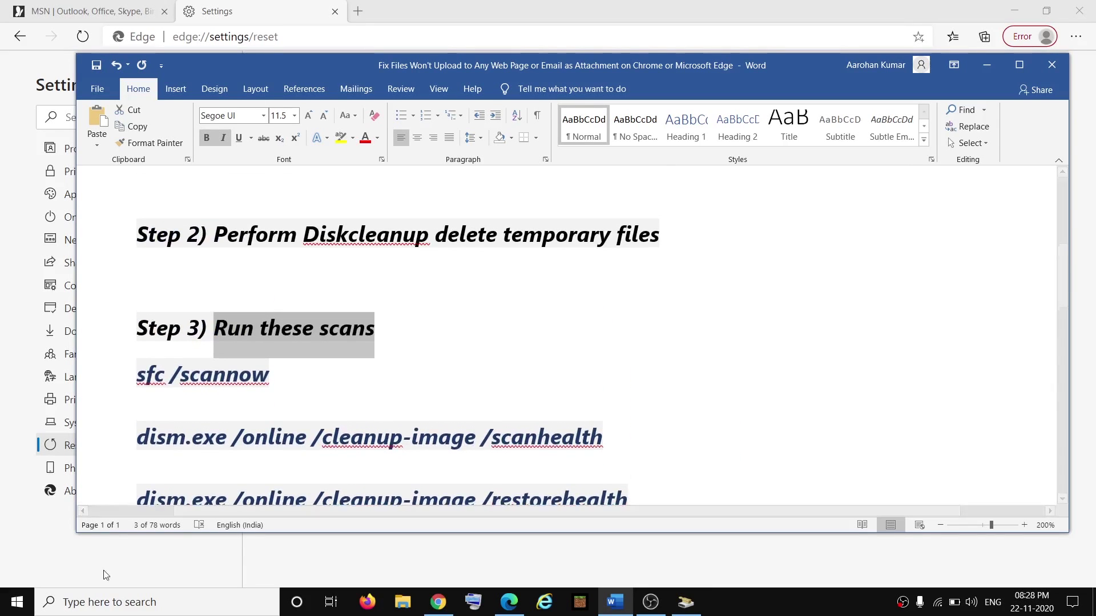
right_click(17, 606)
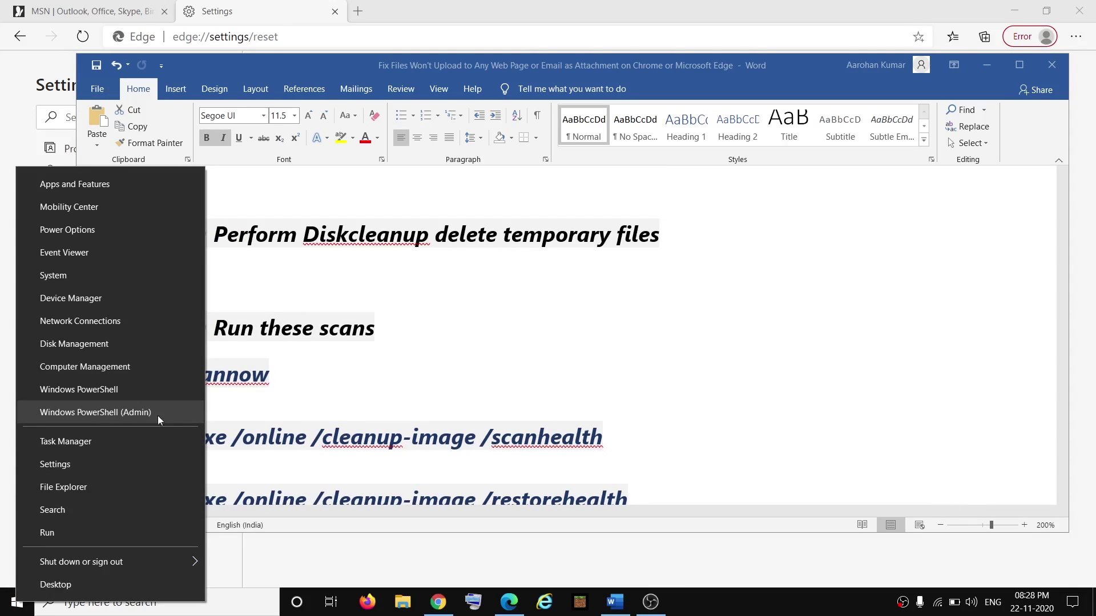
click(107, 412)
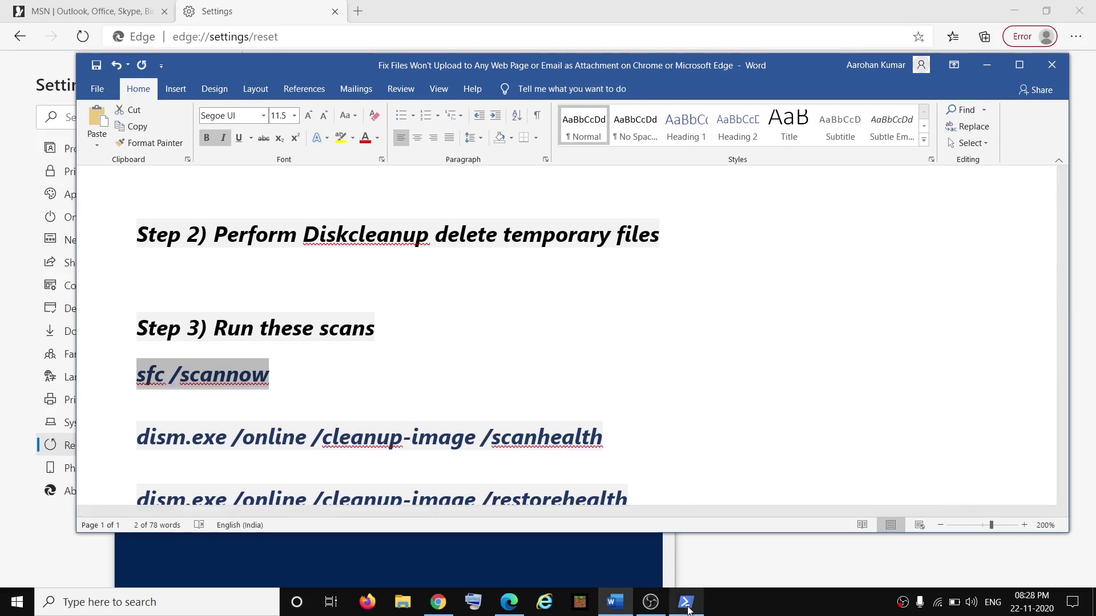
Run sfc /scannow, copy the dism scanhealth command, and open a second admin PowerShell
text(sfc /scannow)
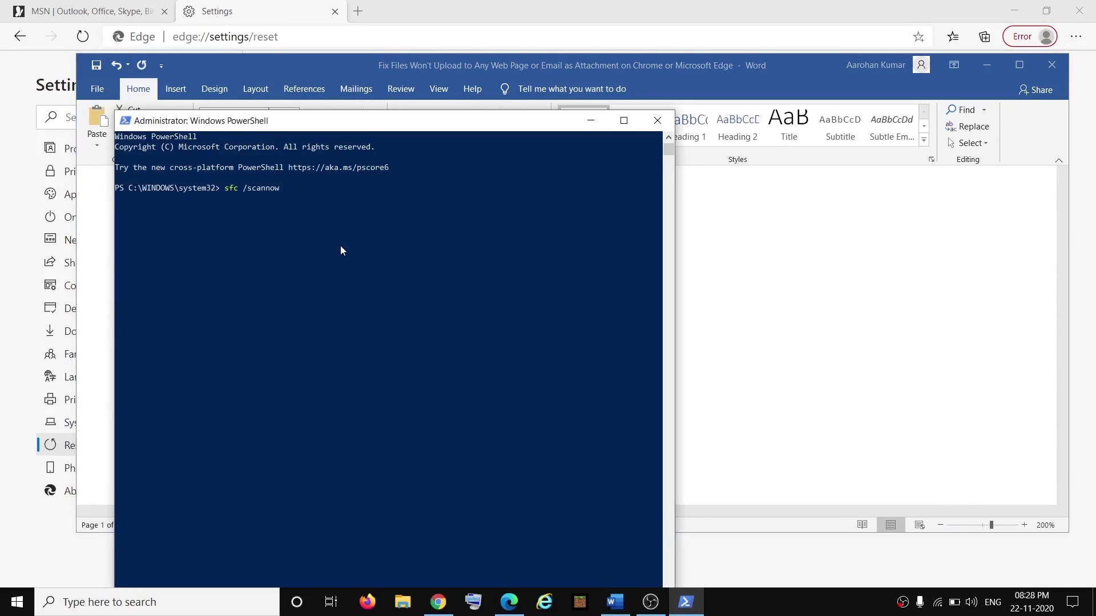
key(Return)
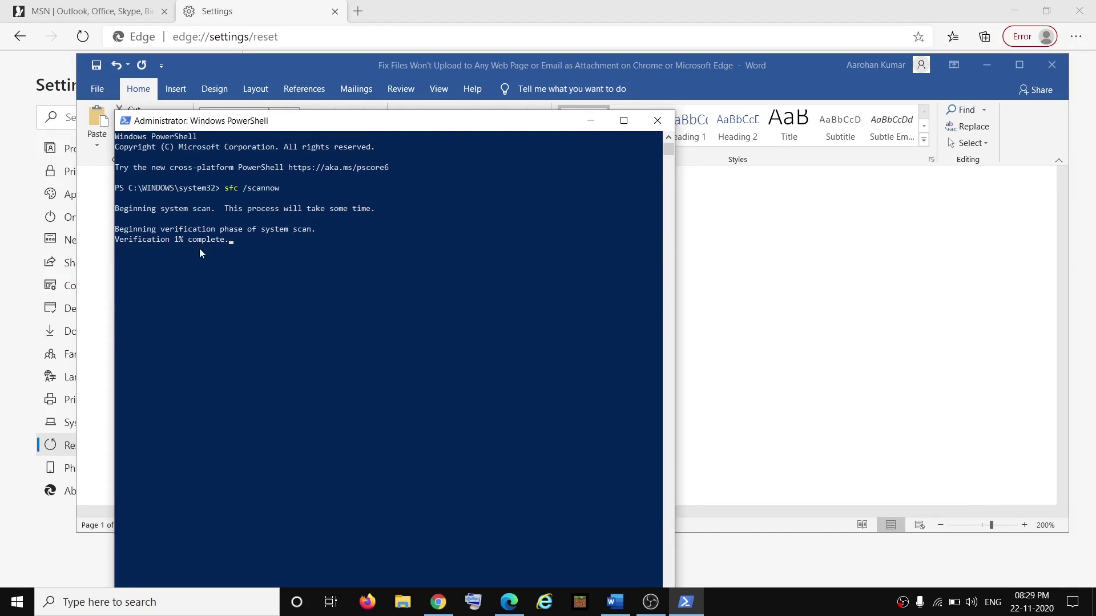
click(709, 306)
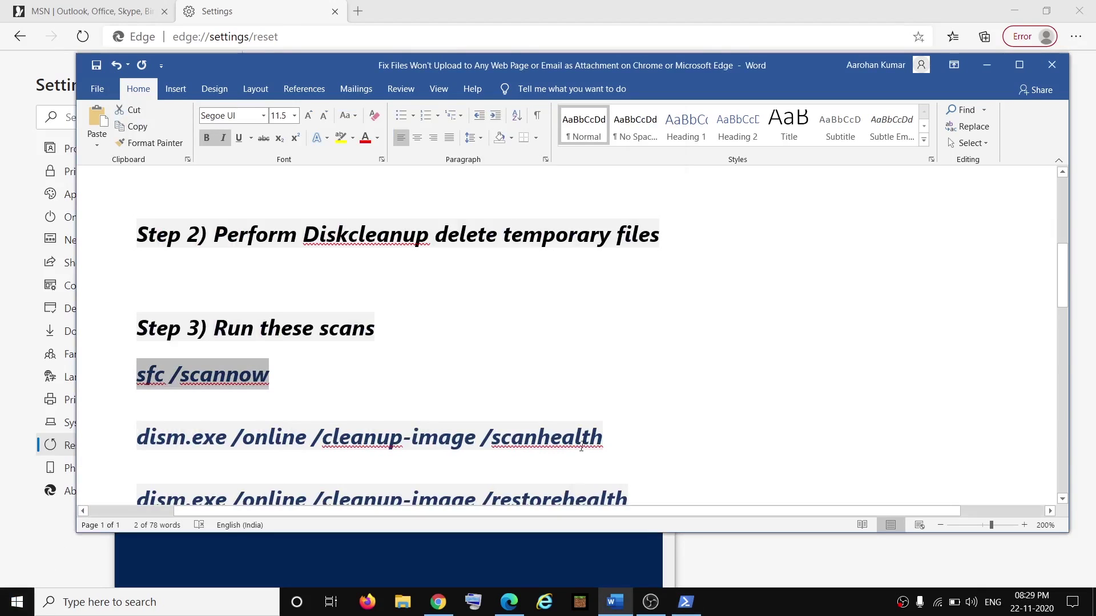
drag(590, 438, 136, 443)
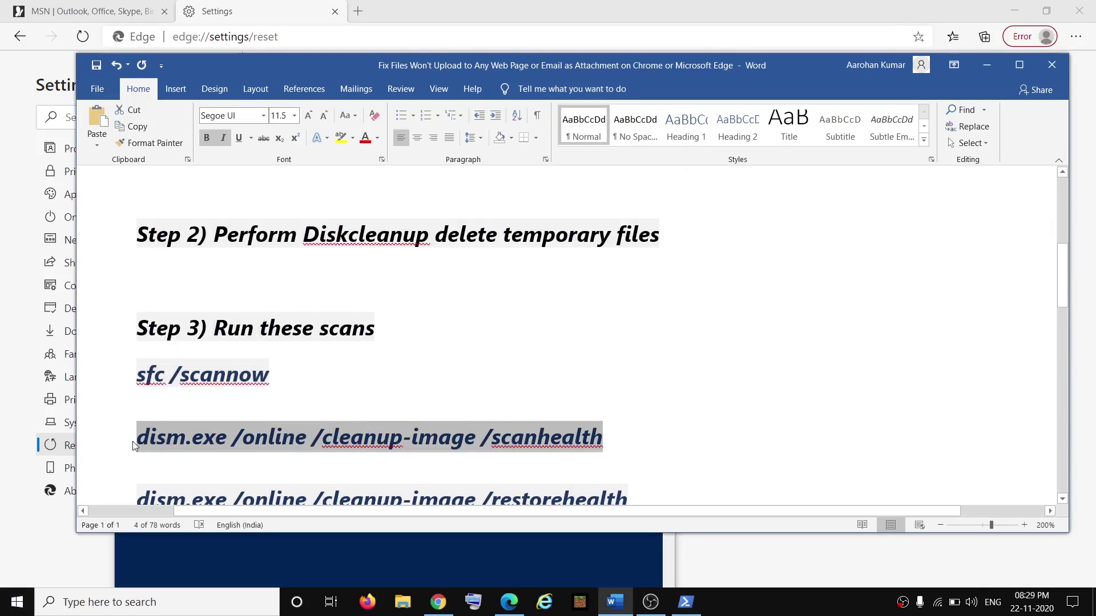
right_click(16, 602)
click(131, 414)
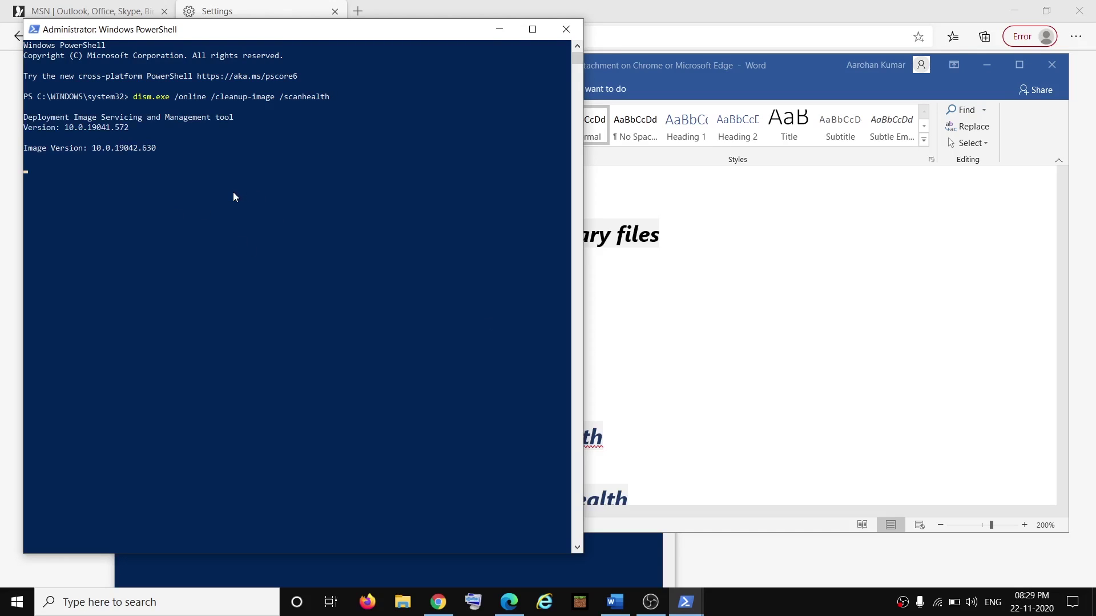
Copy the dism /restorehealth line from Word and run it in a new admin PowerShell window
click(672, 402)
scroll(631, 451, down, 2)
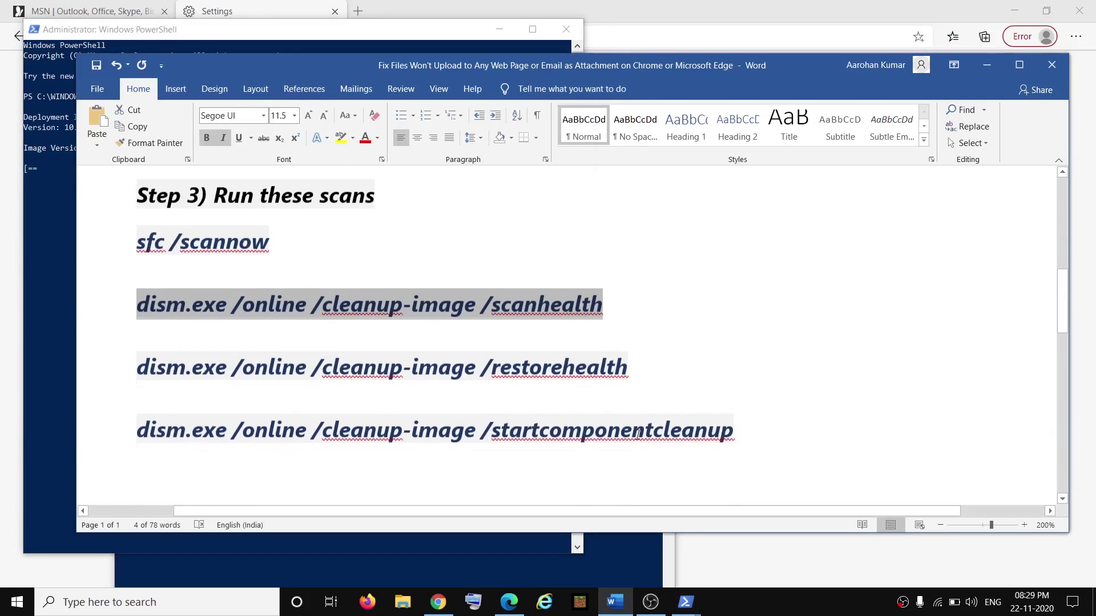
drag(631, 367, 141, 378)
right_click(17, 602)
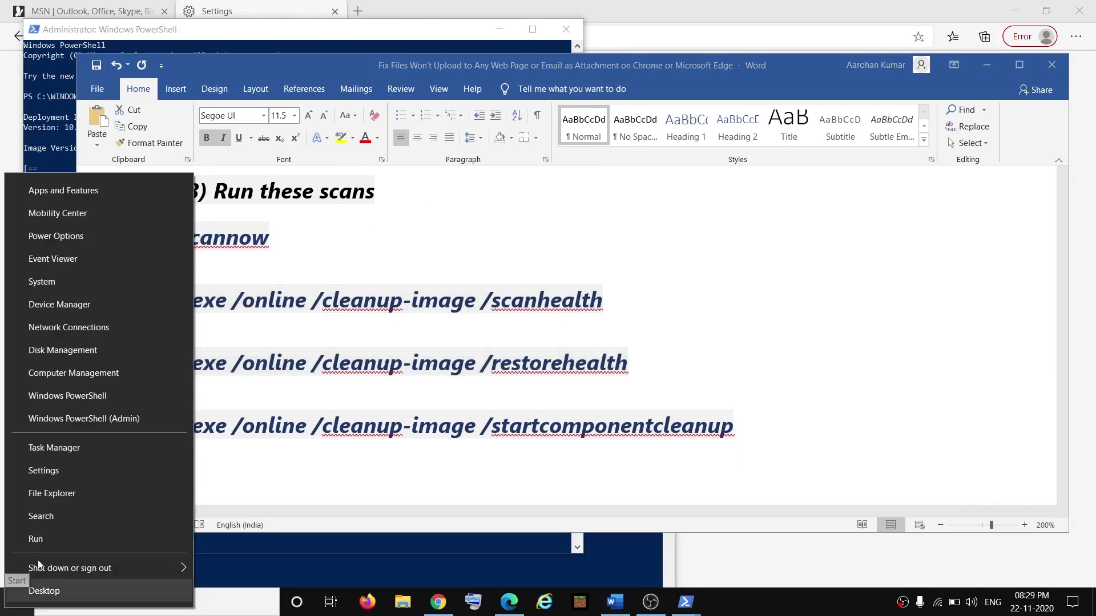
click(105, 419)
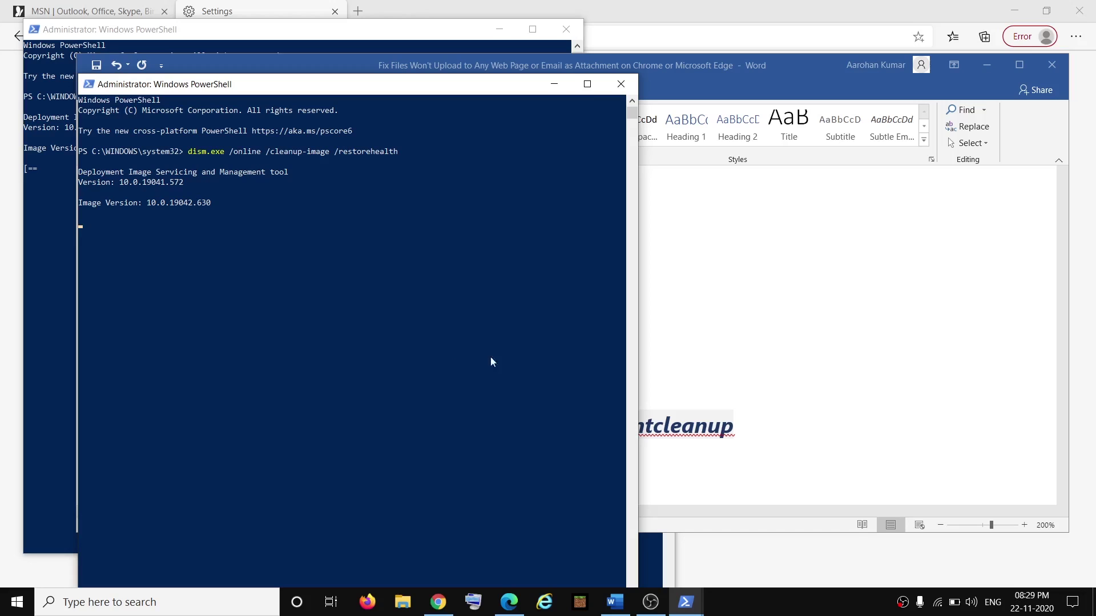
Copy the dism /startcomponentcleanup line and run it in another admin PowerShell window
click(792, 389)
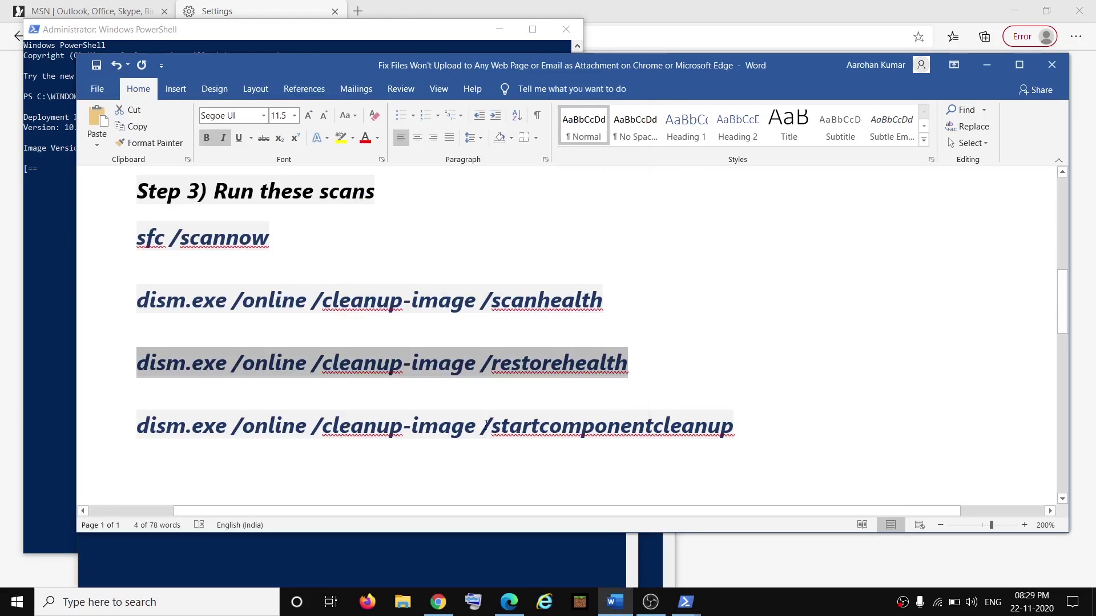
drag(749, 431, 153, 435)
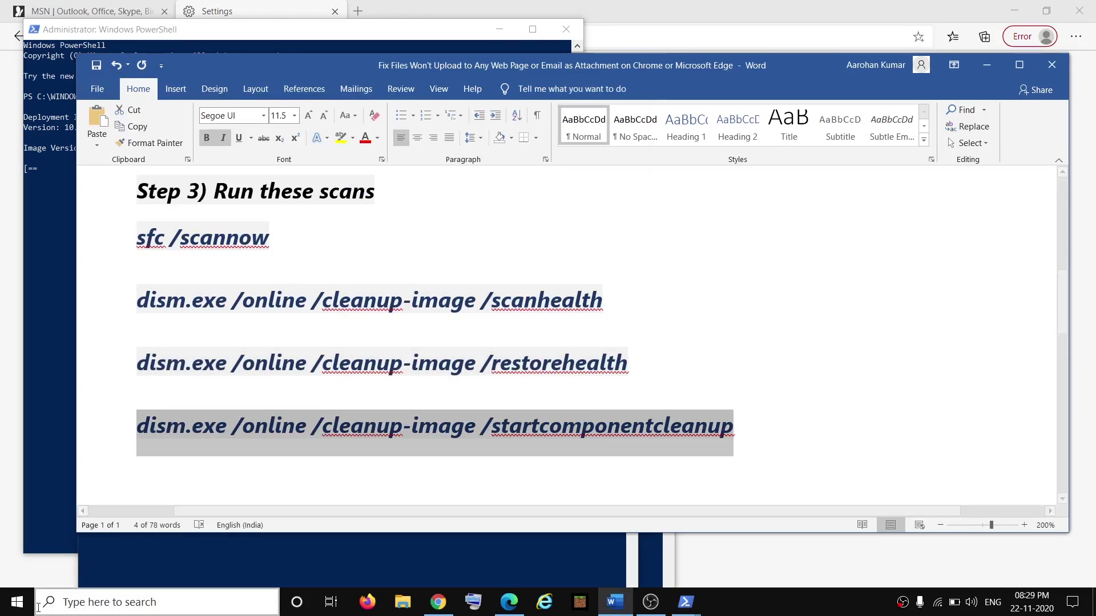
click(15, 604)
click(109, 415)
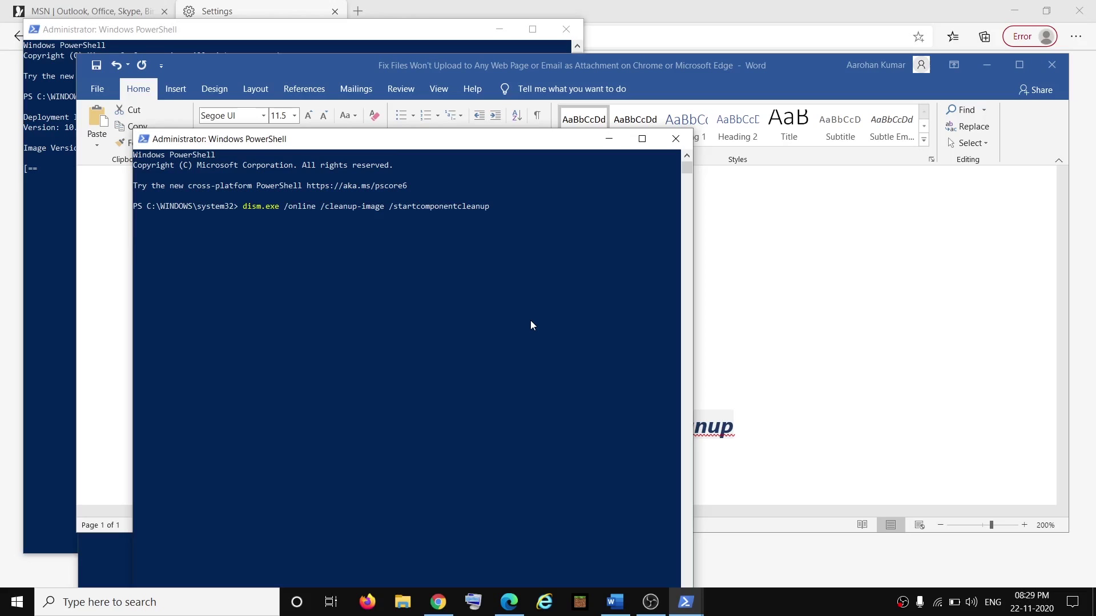
key(Return)
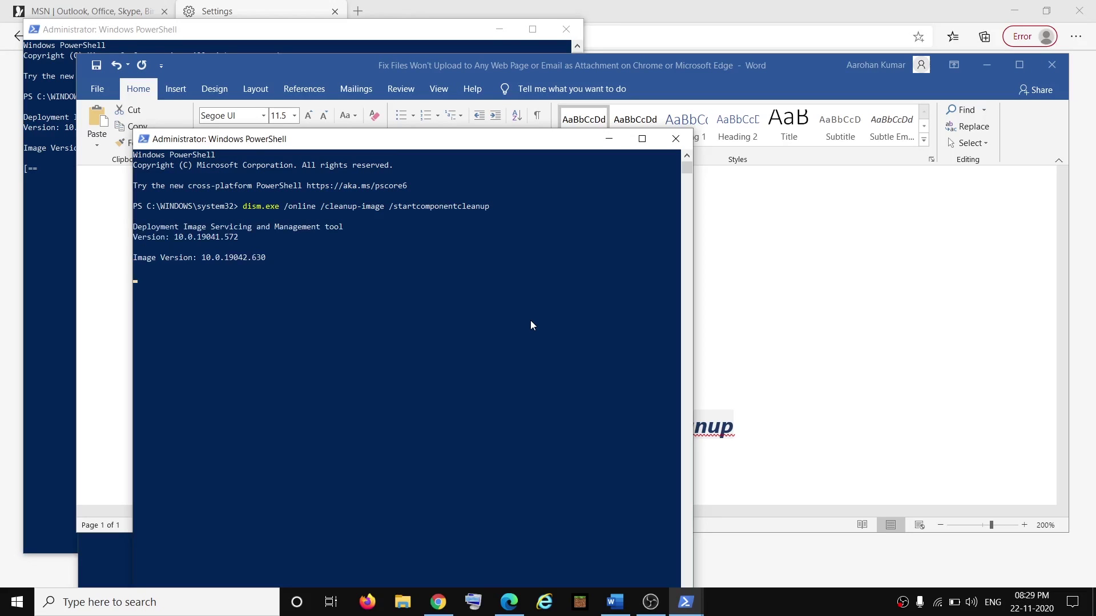